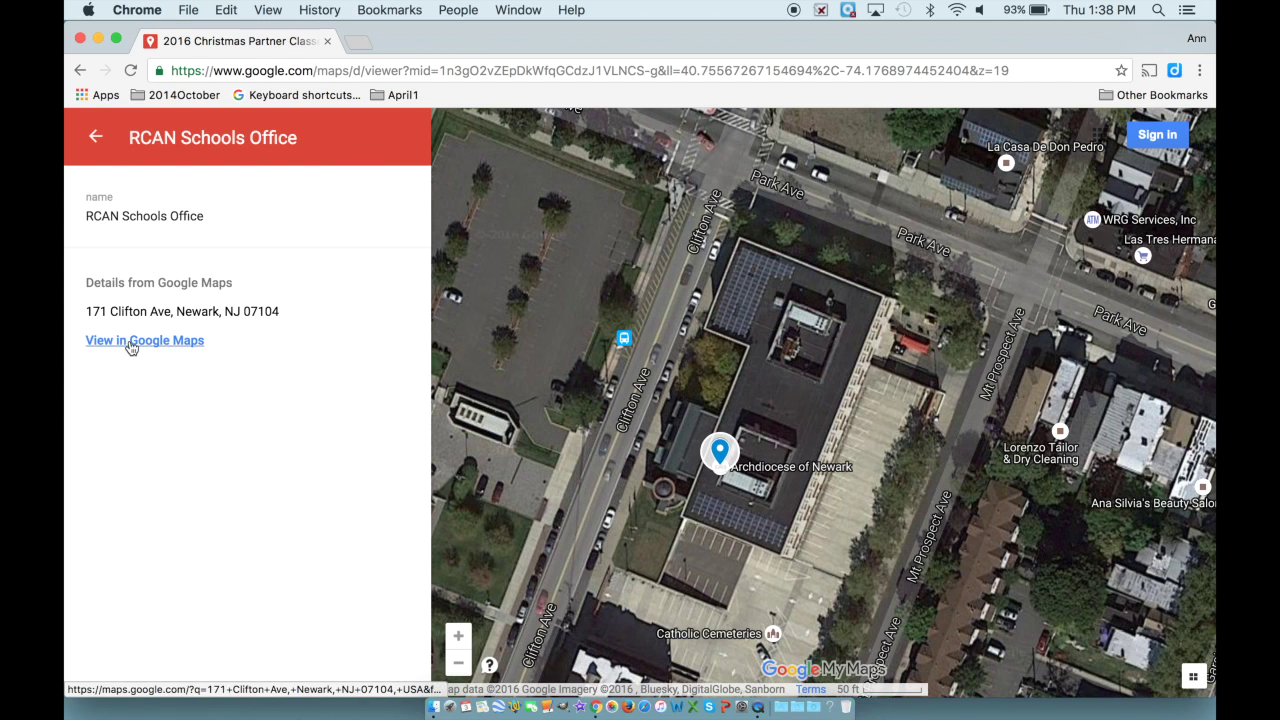
Open the RCAN Schools Office location in Google Maps and compare it with the original class map
left_click(130, 341)
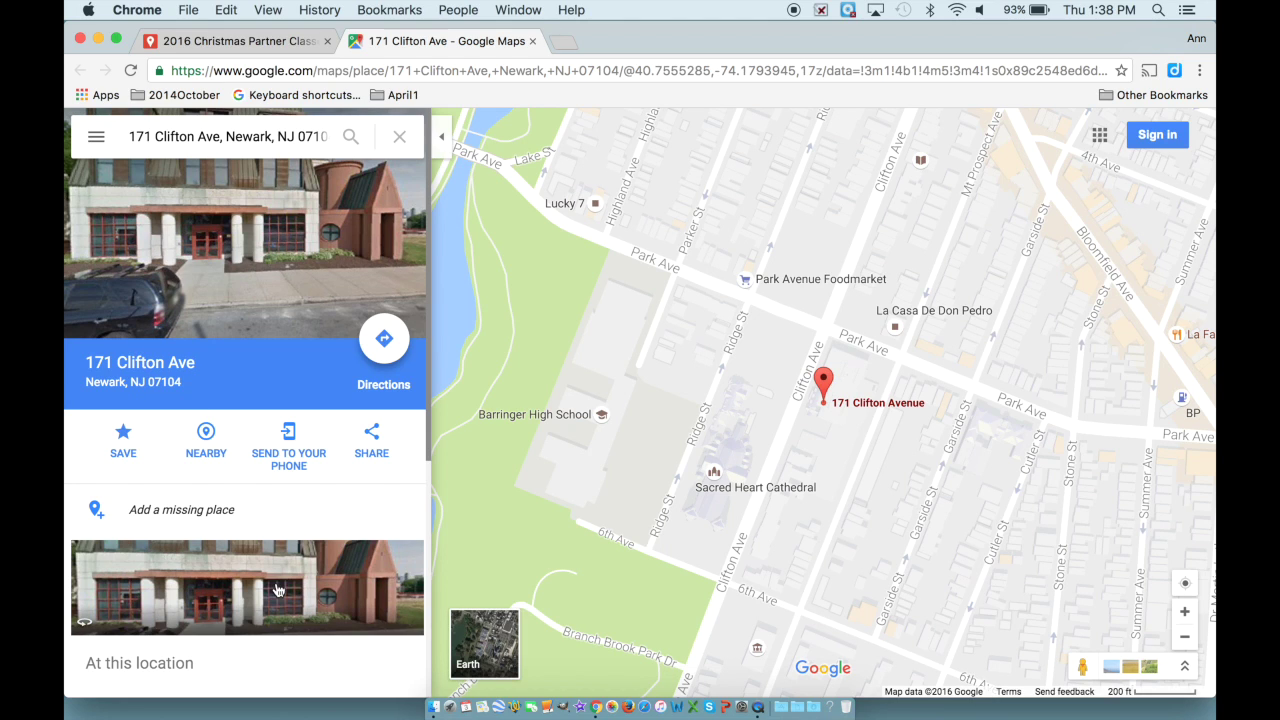
left_click(231, 42)
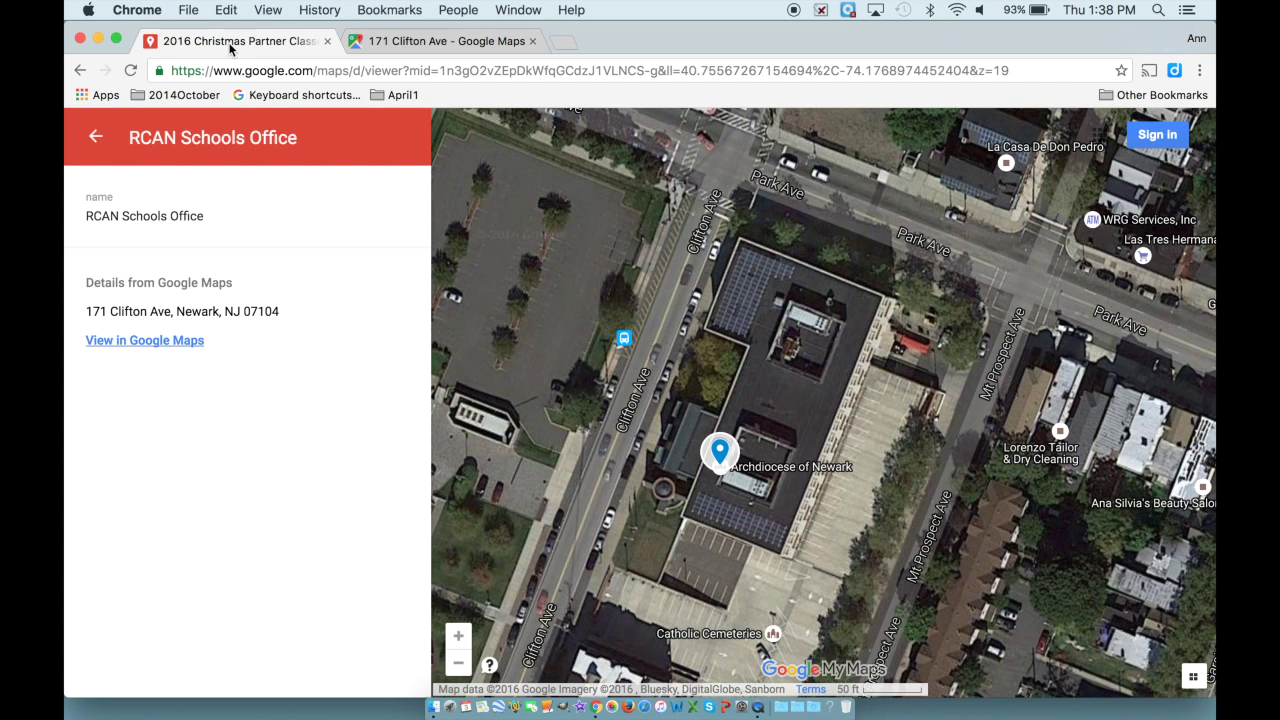
left_click(433, 45)
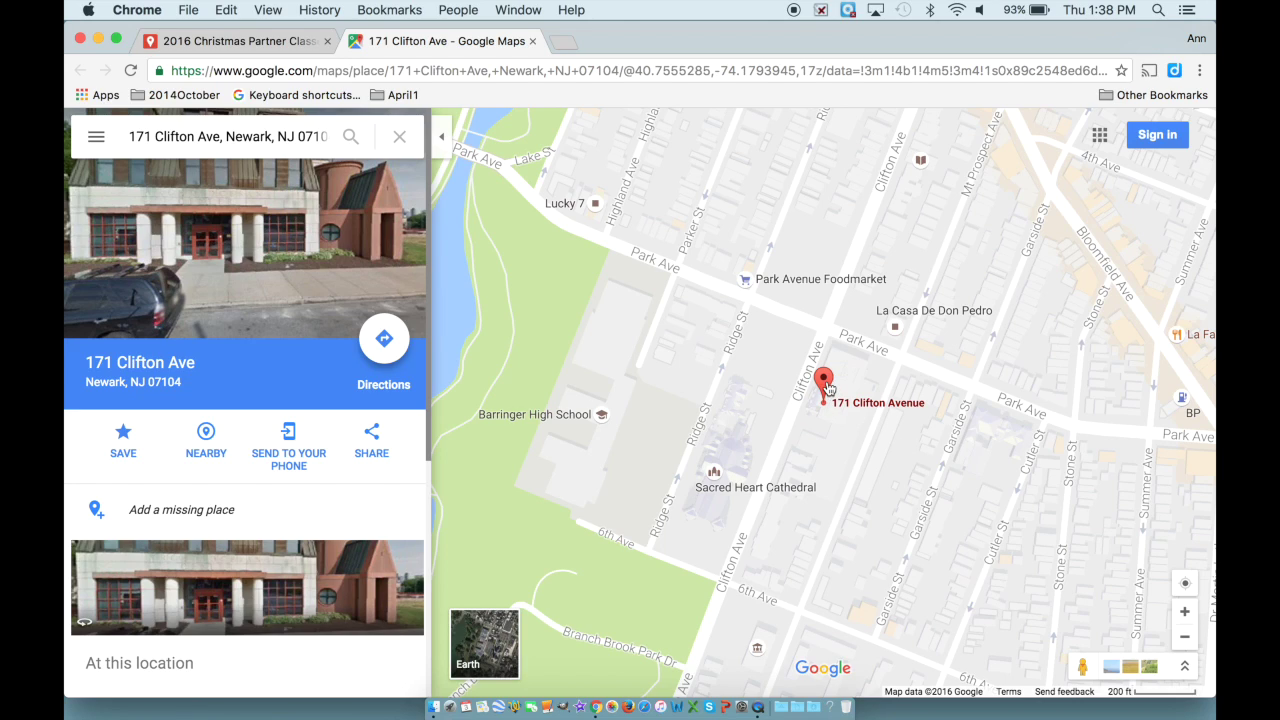
Get directions to the RCAN Schools Office address, using "st michael school cranford nj" as the starting point
mouse_move(828, 388)
left_click(394, 340)
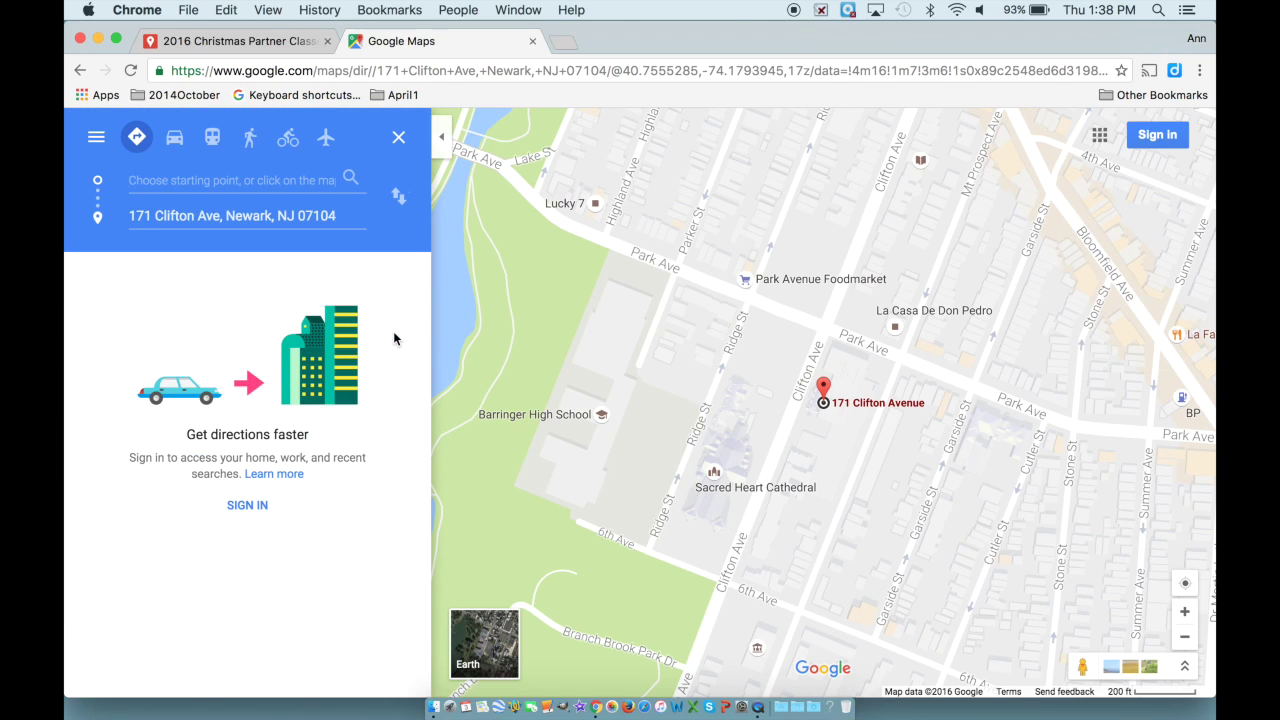
type("st michael school cranford nj")
key("Return")
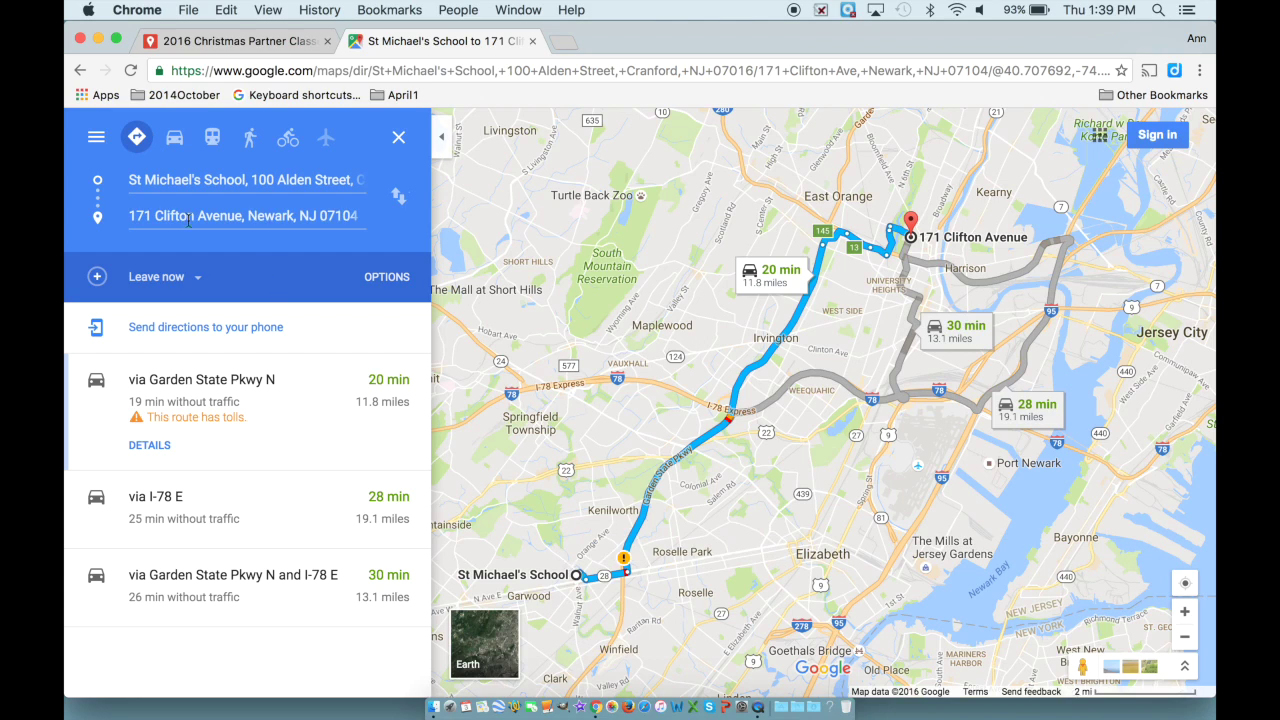
Compare the driving, transit, walking and cycling routes, and return to the best travel modes
left_click(180, 140)
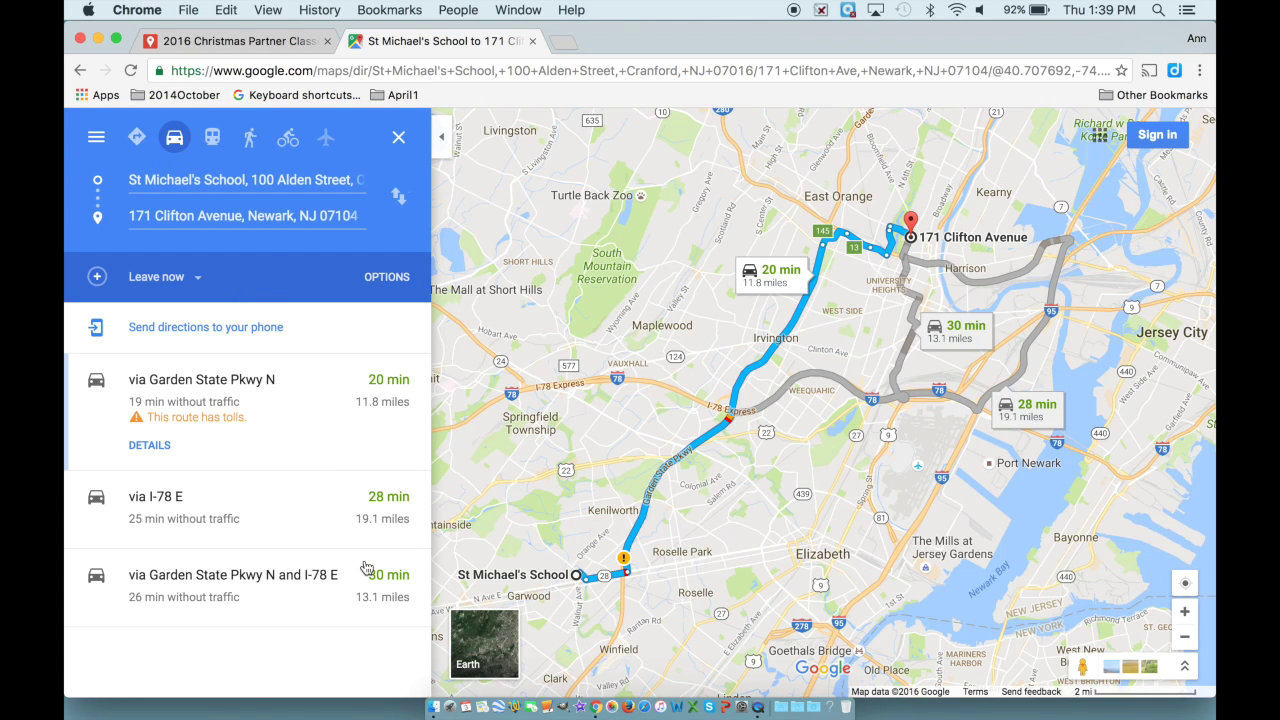
left_click(212, 143)
left_click(250, 139)
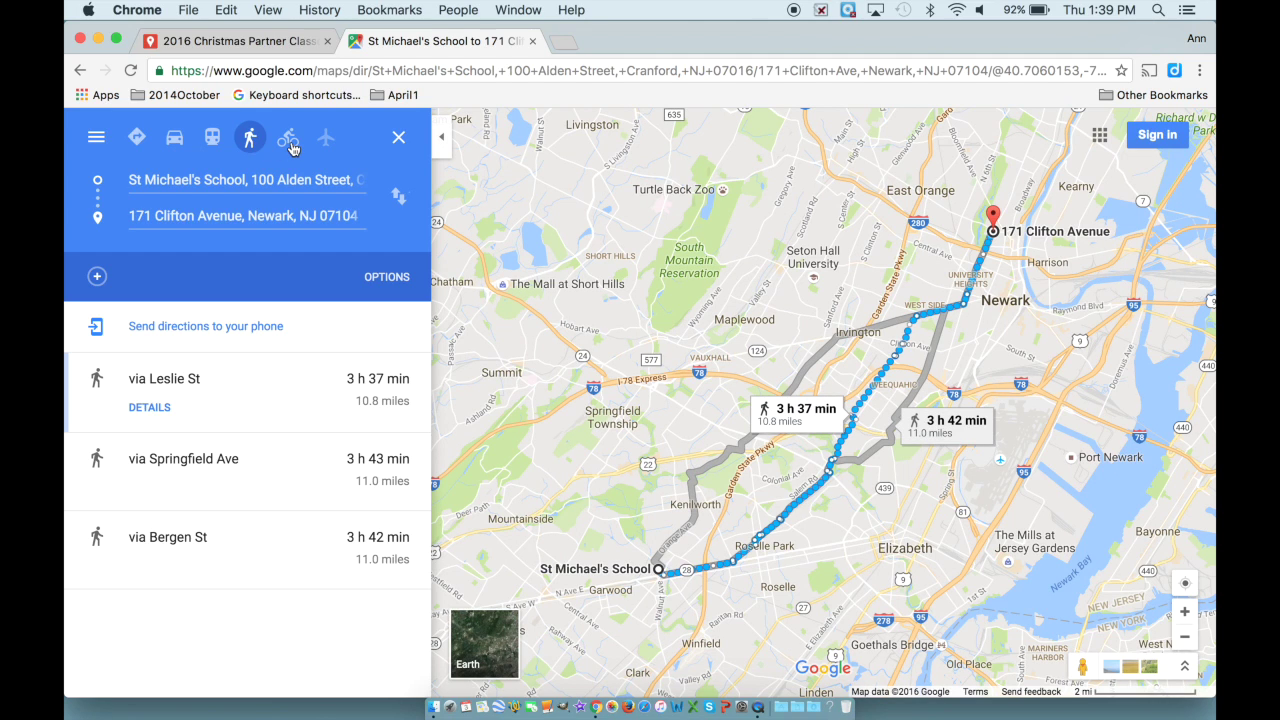
left_click(289, 143)
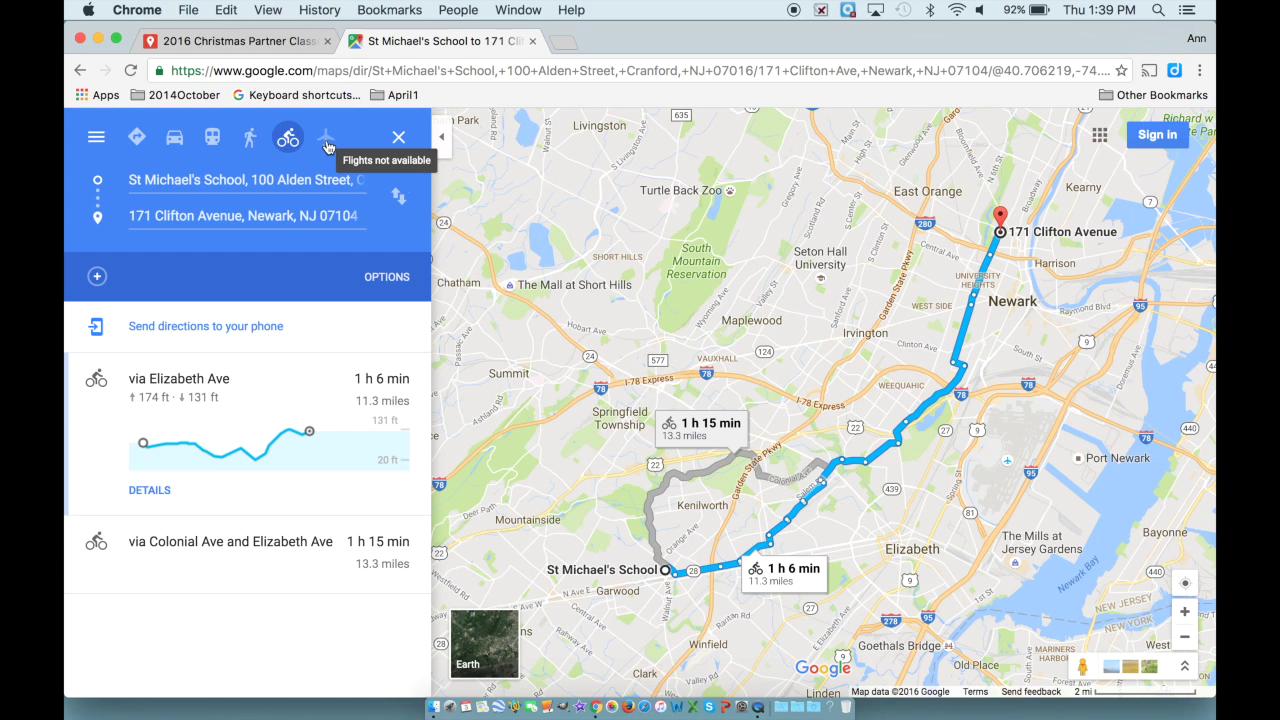
left_click(137, 137)
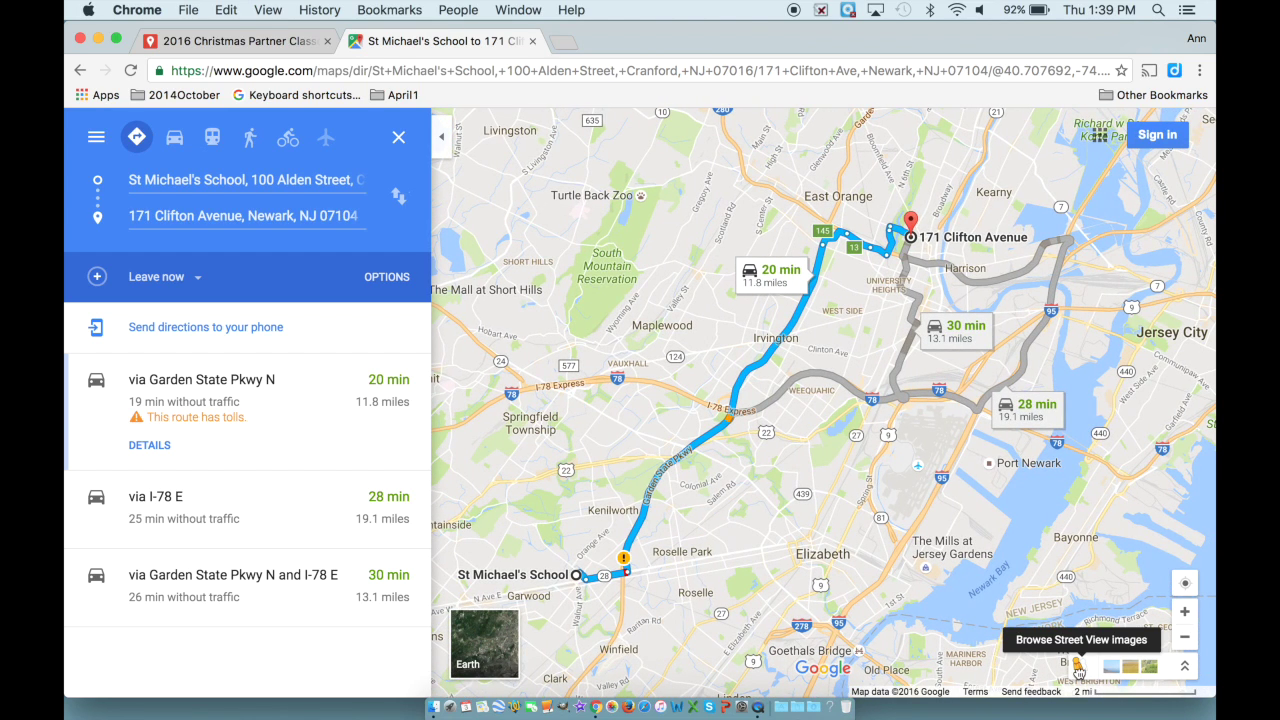
Look around in Street View at the corner of Mt Prospect Ave and 3rd Ave, and return to the directions
left_click_drag(1078, 656, 905, 185)
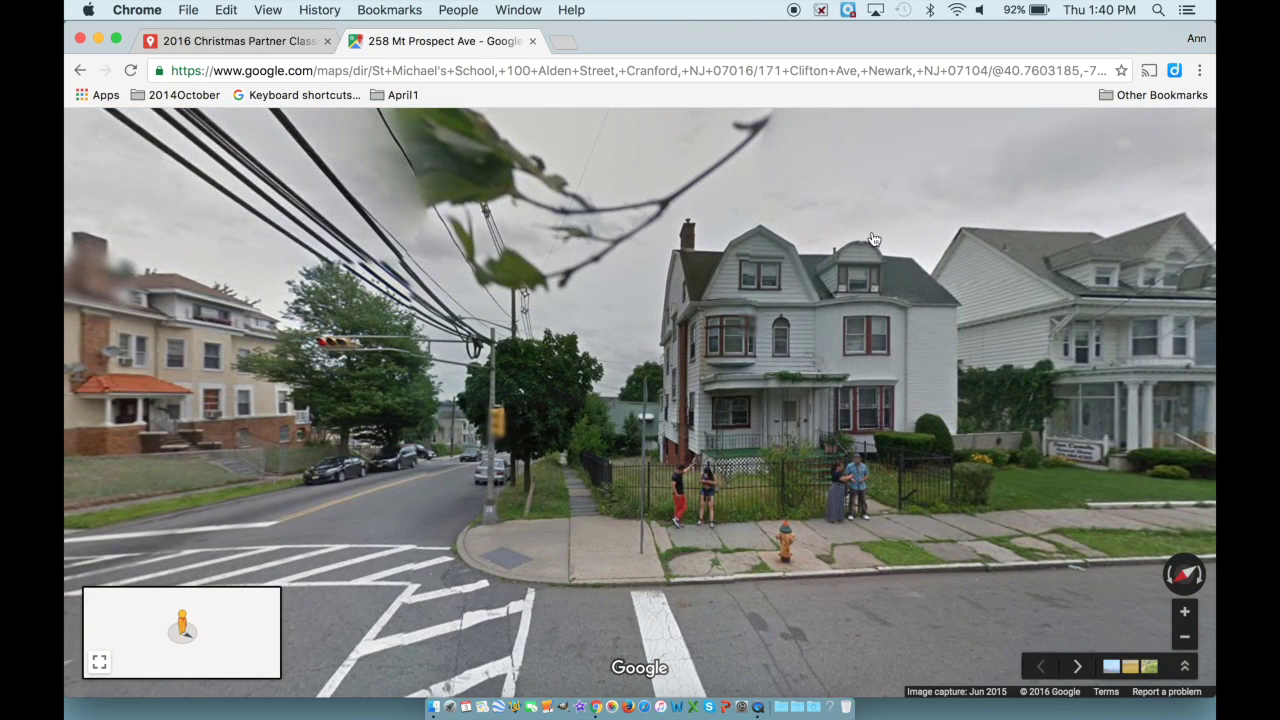
left_click_drag(330, 415, 700, 385)
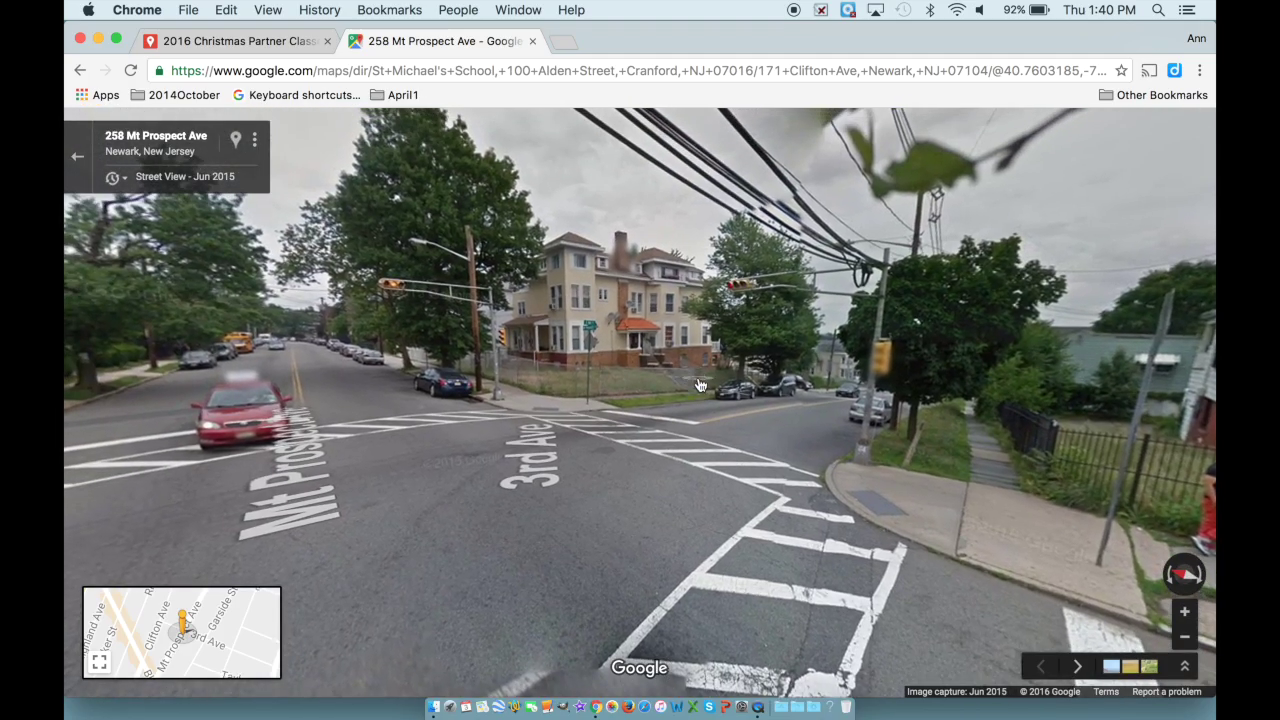
left_click_drag(285, 353, 885, 370)
mouse_move(95, 600)
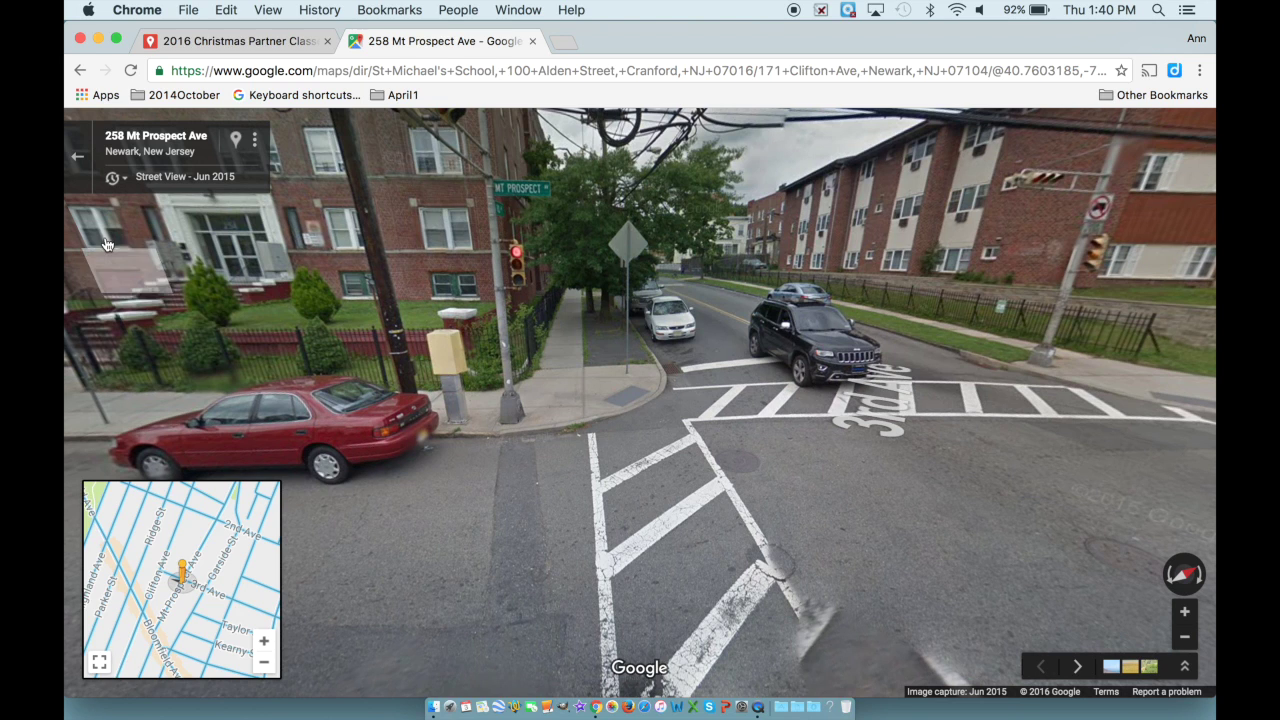
left_click(79, 161)
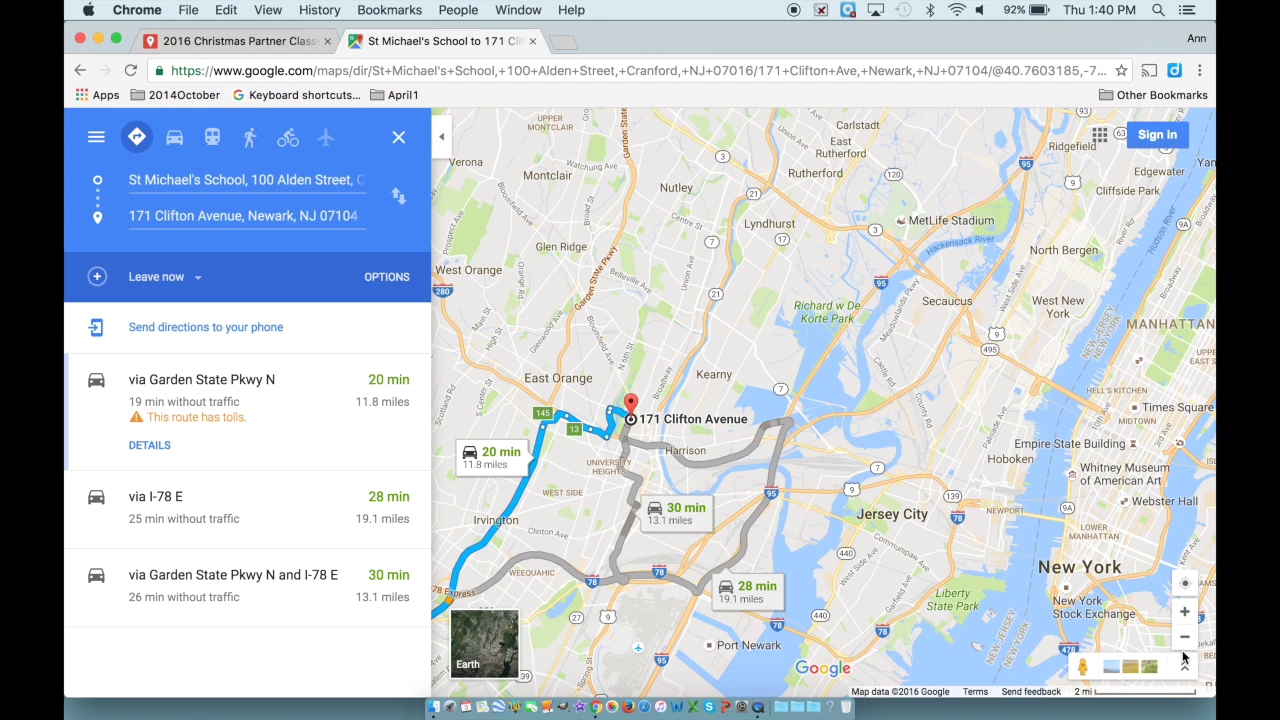
Locate the route's destination on the map and examine the streets around it up close
left_click(1185, 612)
left_click(1185, 612)
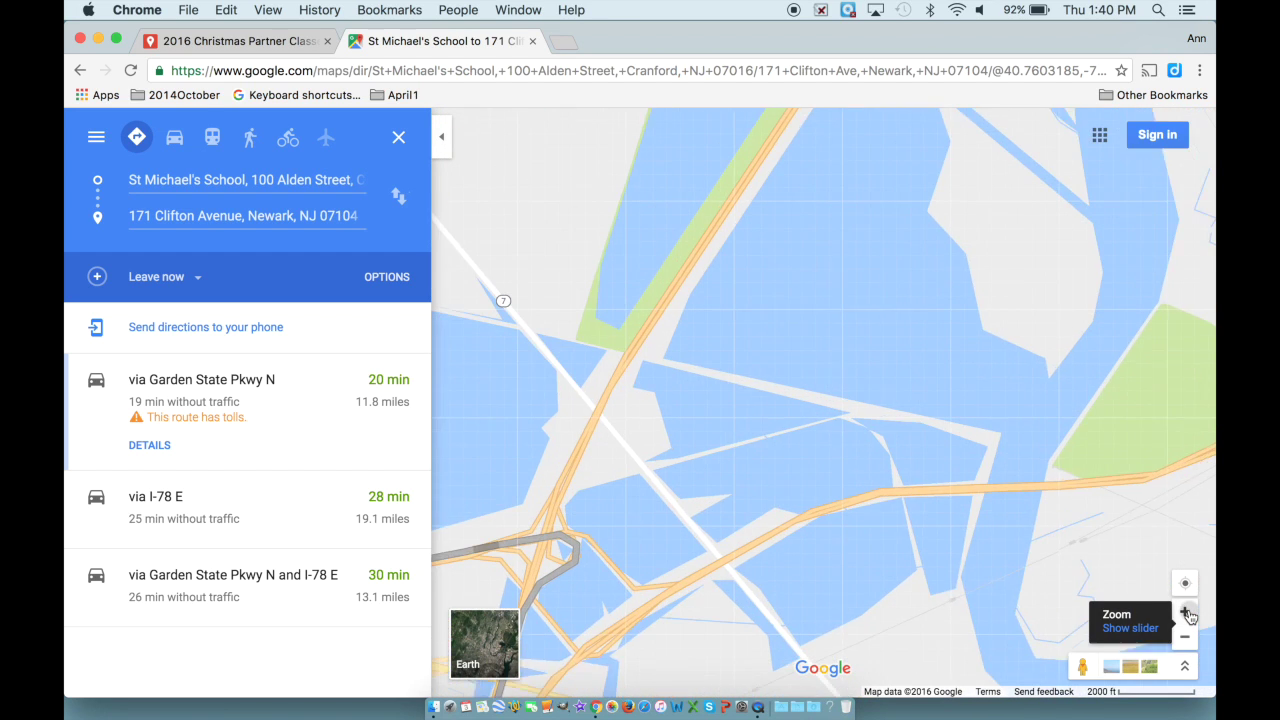
left_click_drag(983, 494, 726, 393)
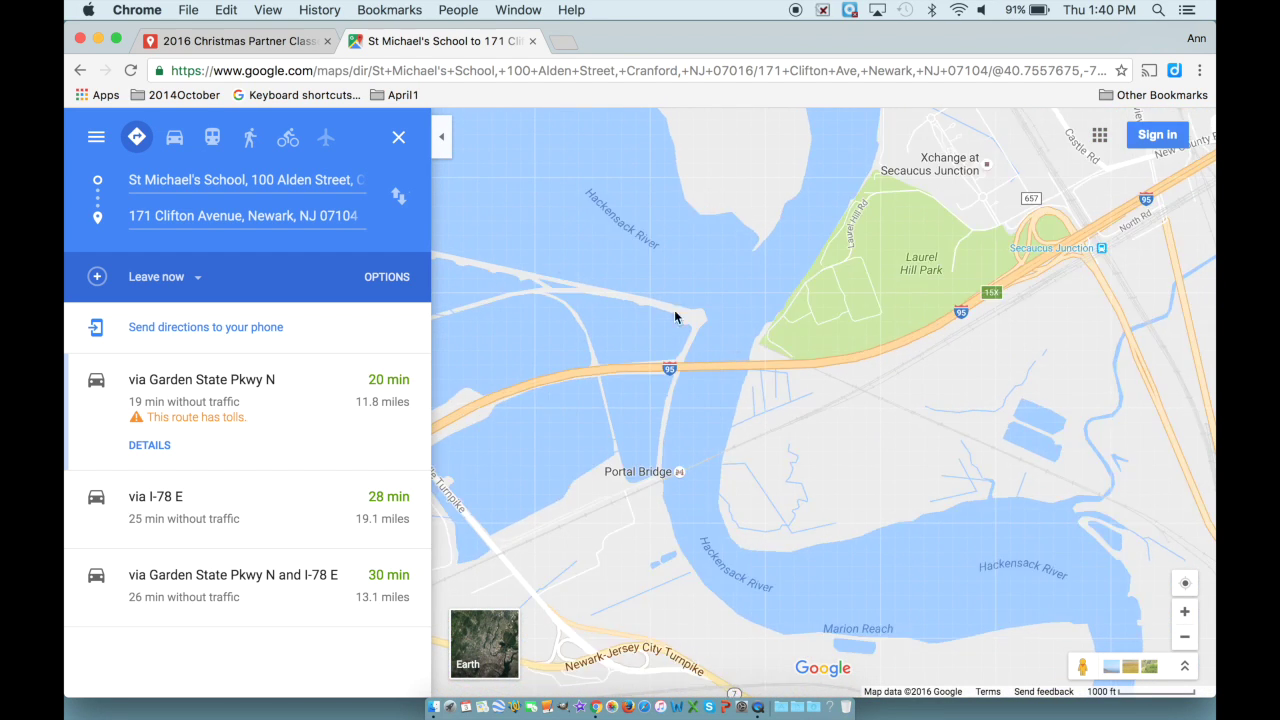
left_click_drag(733, 336, 480, 226)
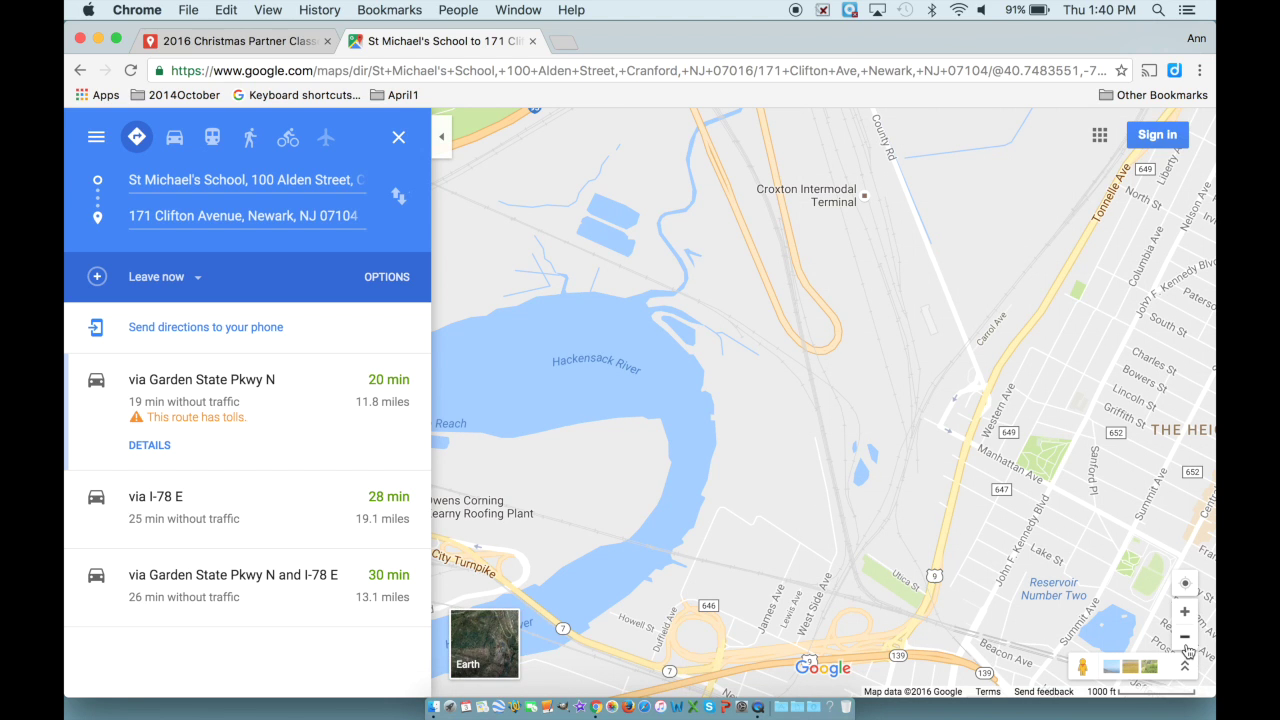
left_click(1185, 637)
left_click(1185, 637)
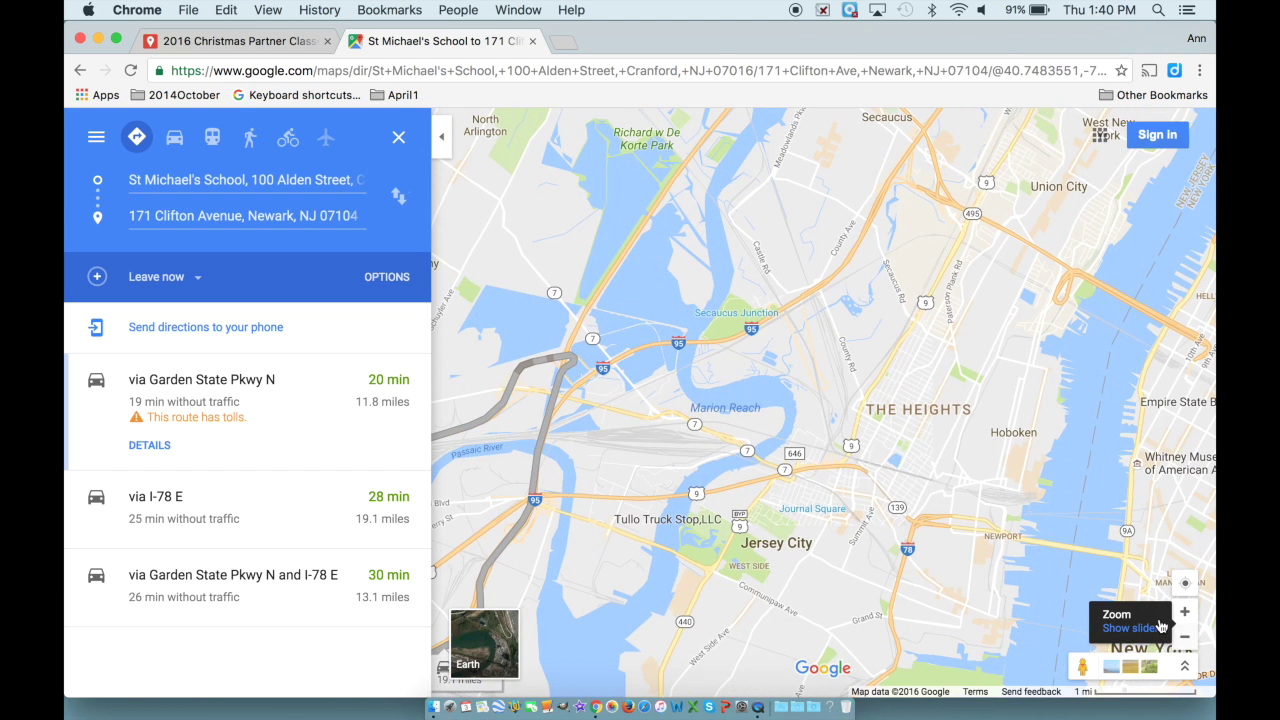
left_click_drag(880, 548, 1100, 468)
left_click_drag(485, 436, 898, 481)
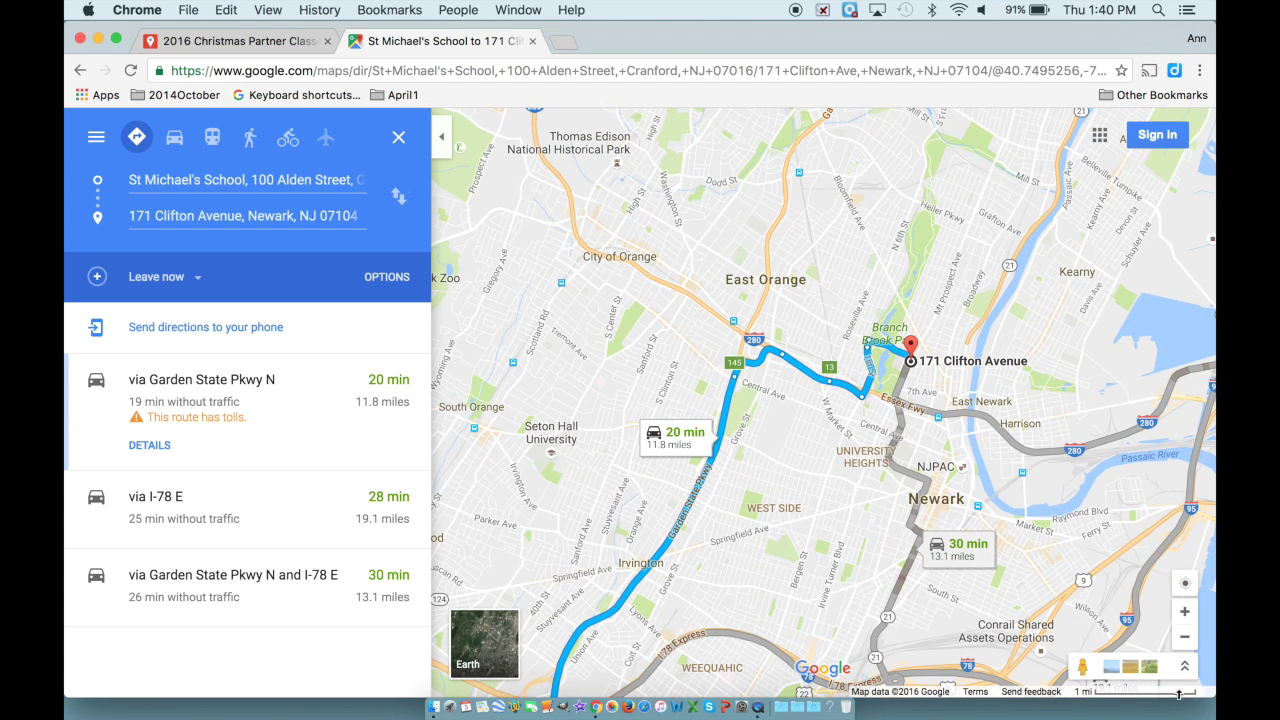
left_click(1185, 613)
left_click(1185, 613)
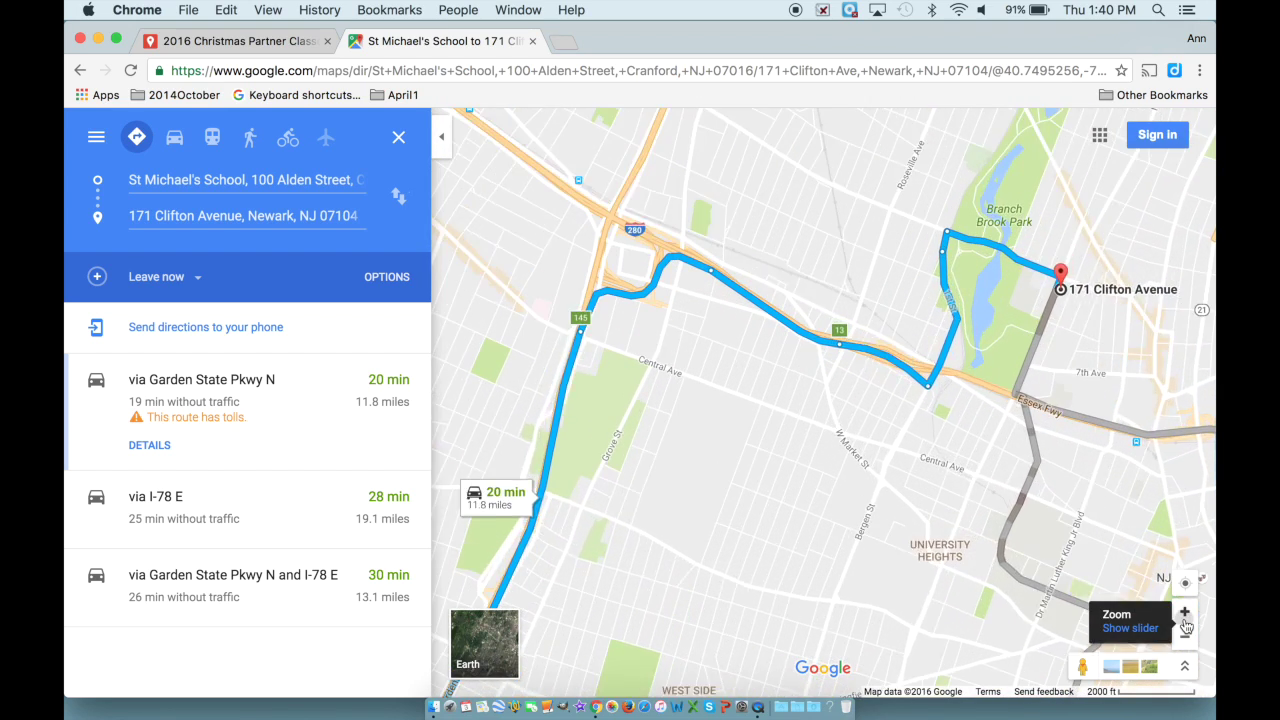
left_click_drag(1097, 446, 828, 569)
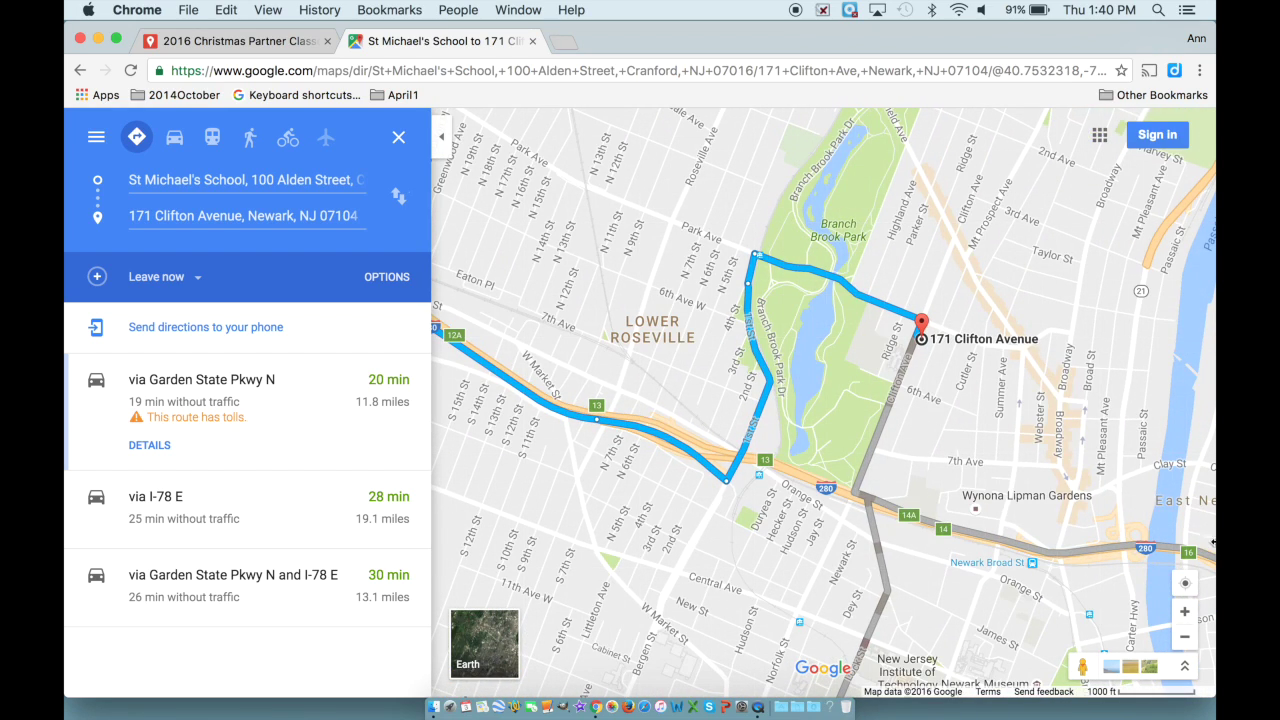
left_click(1185, 611)
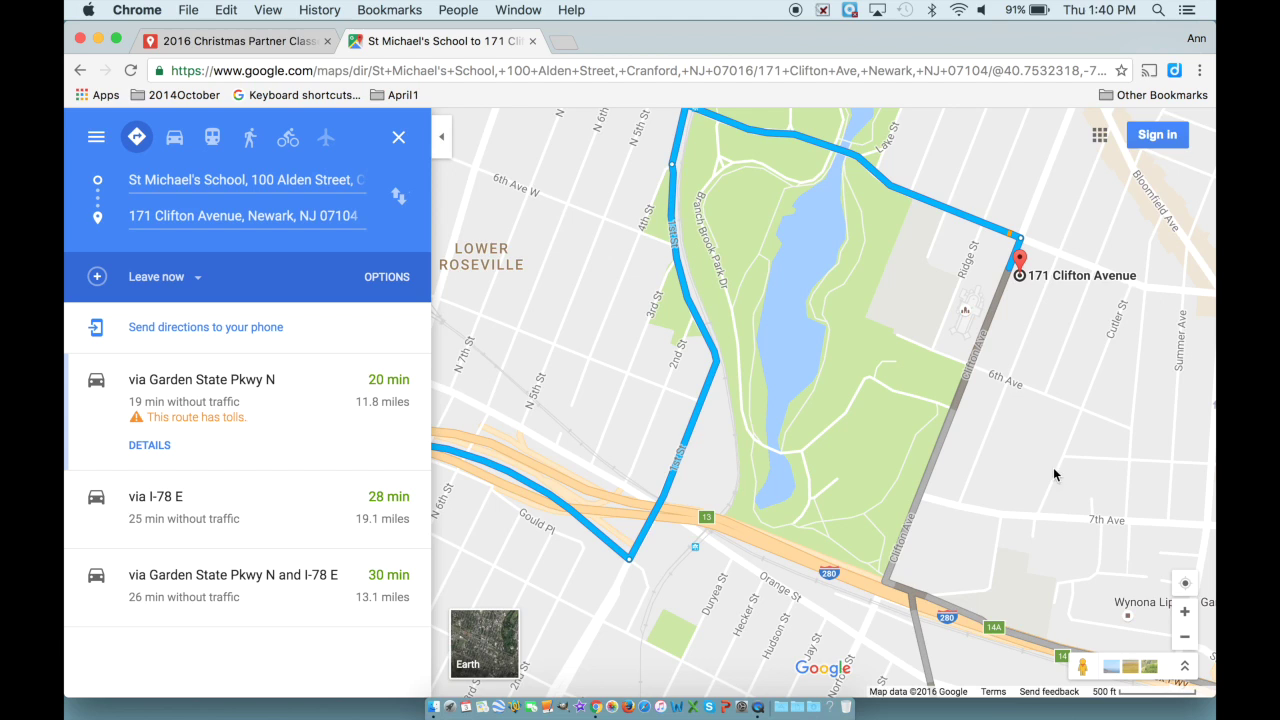
left_click_drag(904, 465, 890, 468)
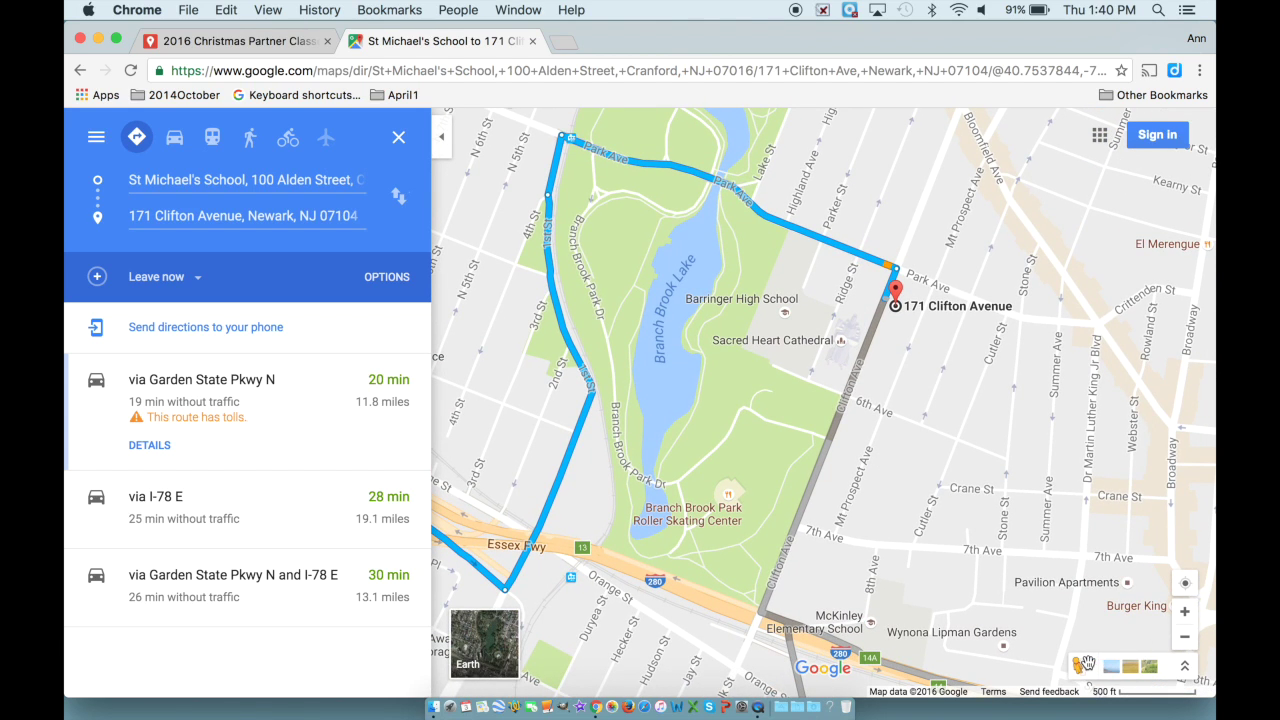
Enter Street View on Clifton Ave beside the destination and look around at the office building and the street
left_click_drag(1081, 665, 889, 247)
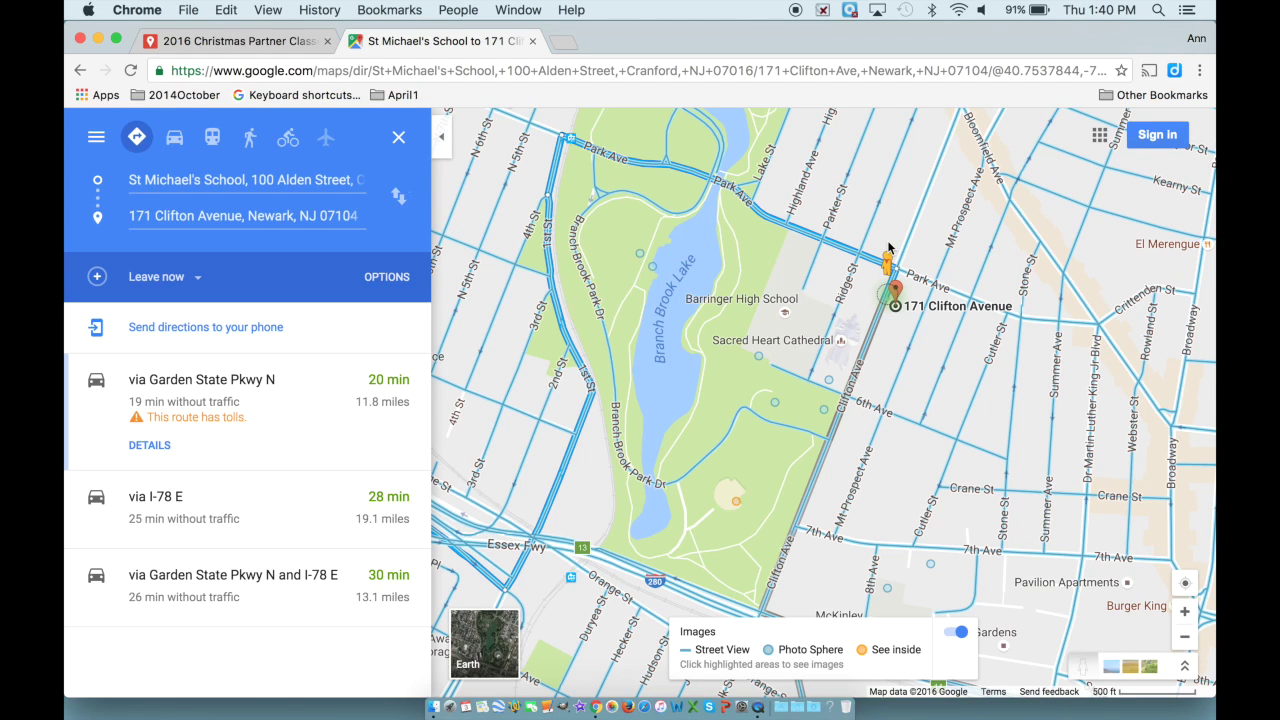
left_click_drag(888, 247, 888, 247)
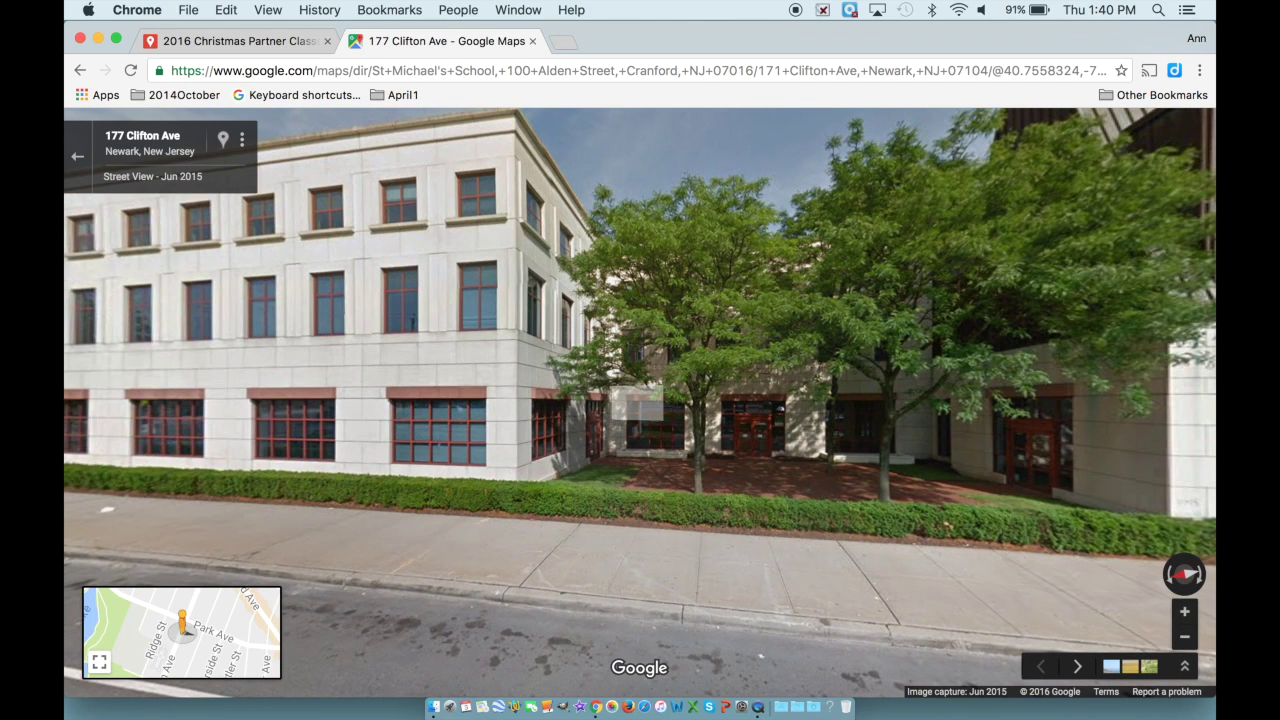
left_click(812, 336)
key("Left")
key("Left")
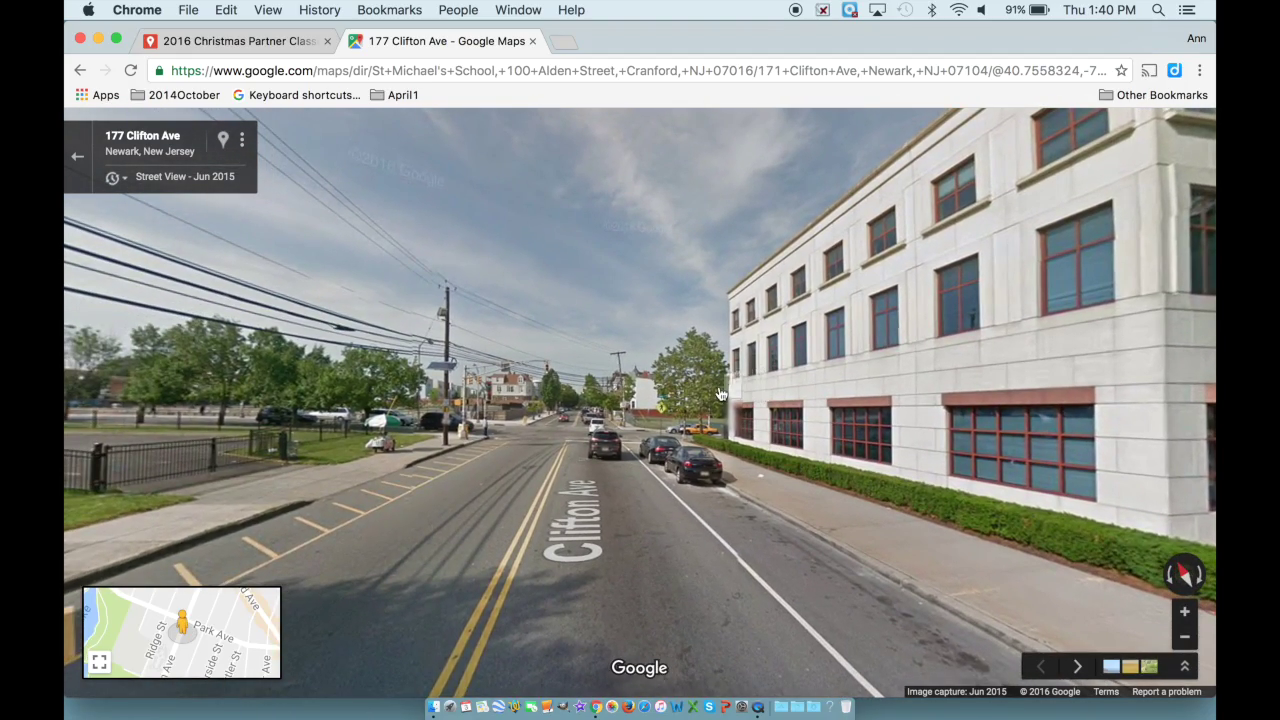
key("Left")
key("Left")
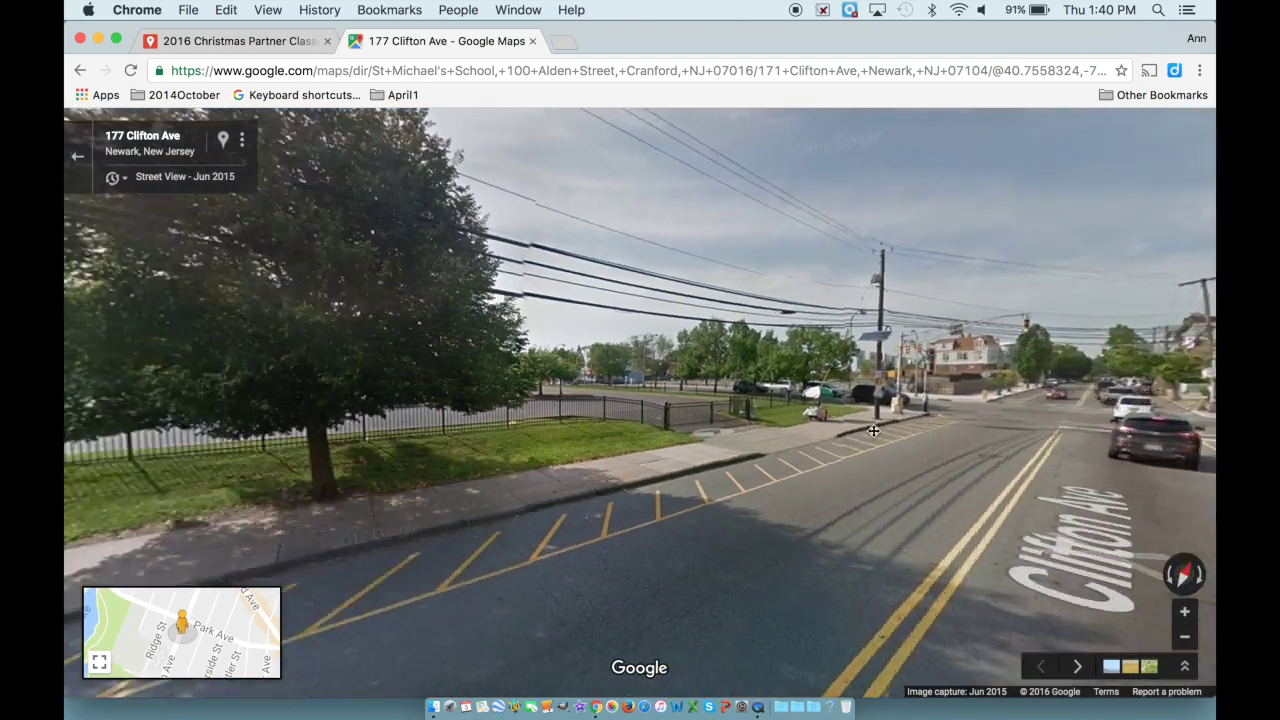
key("Left")
key("Left")
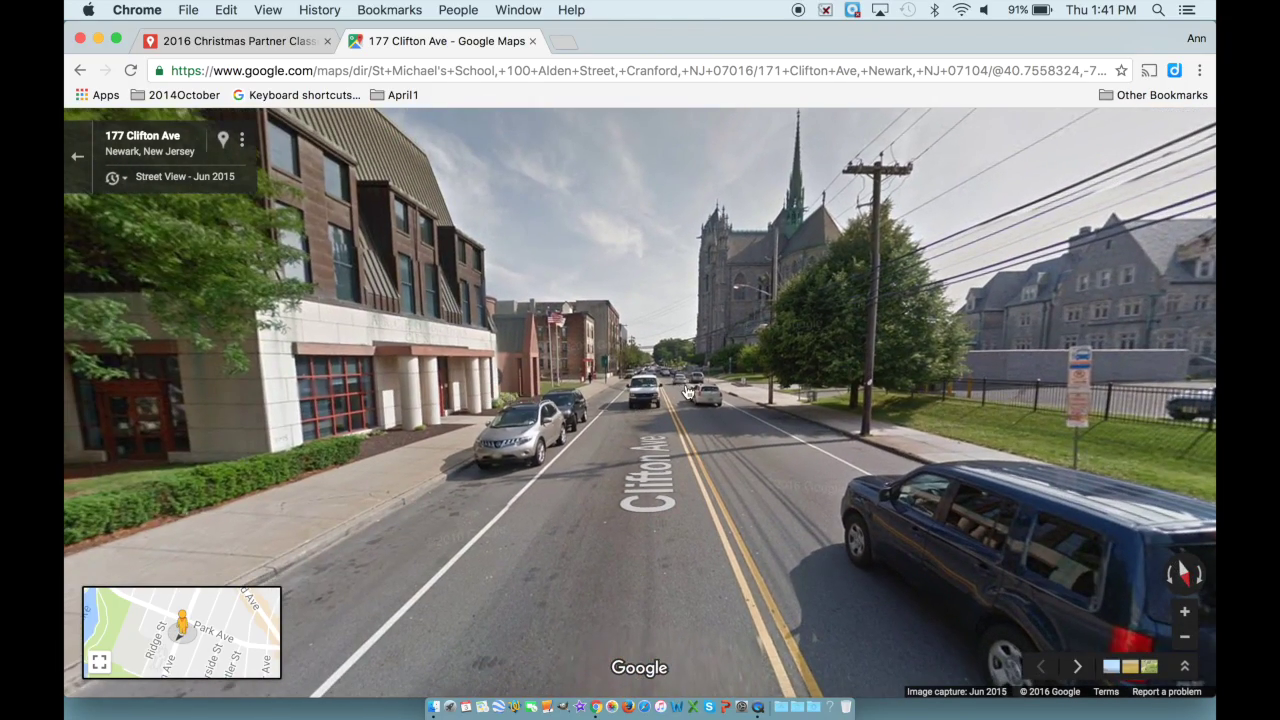
Move along Clifton Ave in Street View, look around the office's lawn and parking area, and return to the directions map
left_click(688, 392)
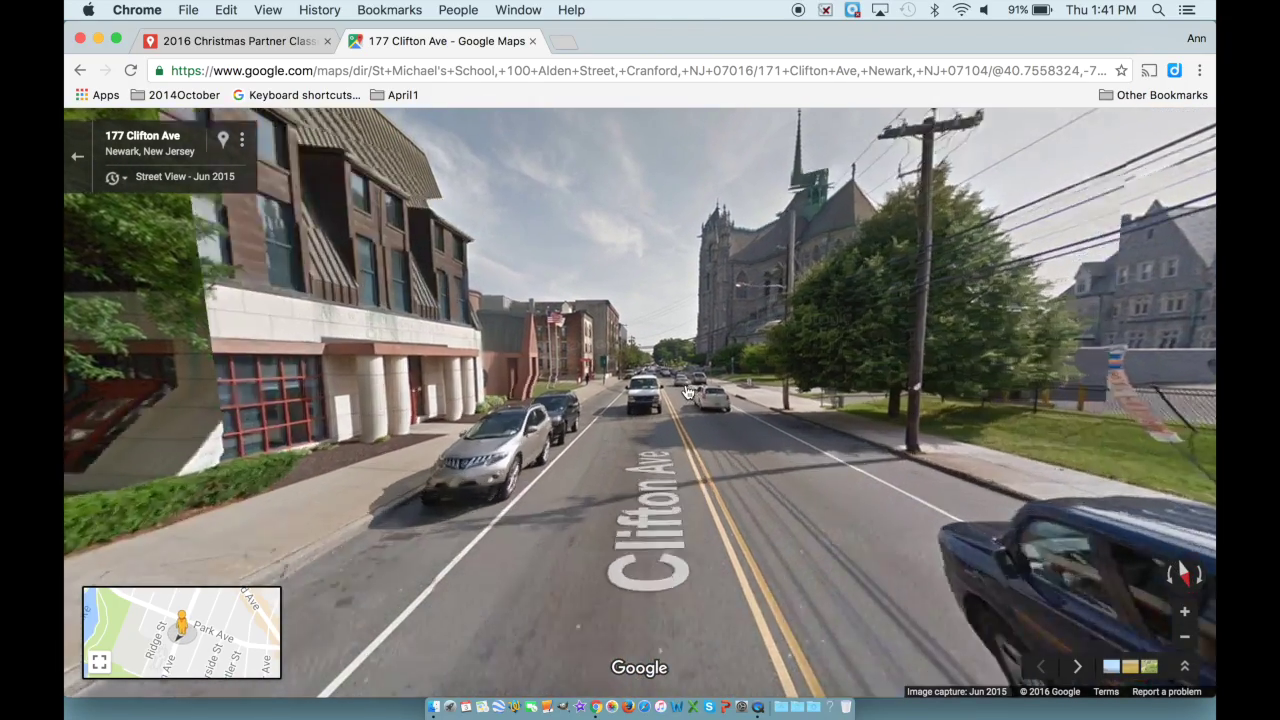
key("Left")
key("Left")
key("Left")
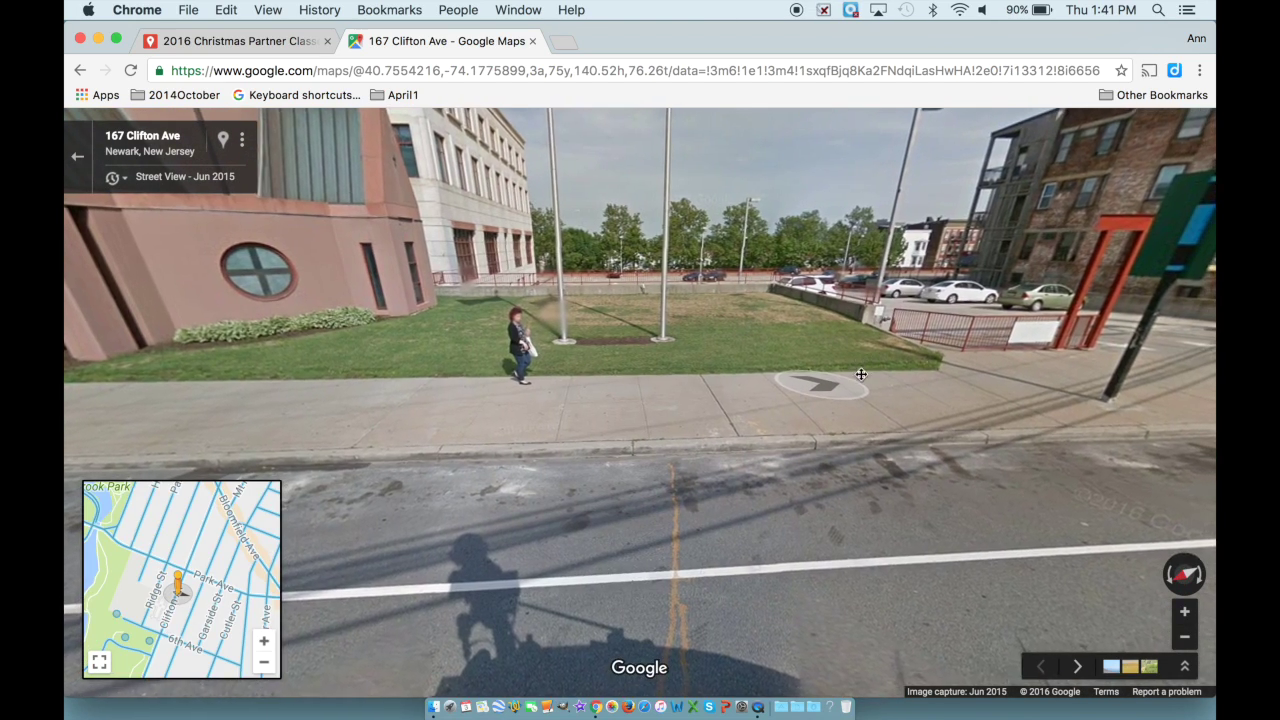
left_click_drag(861, 374, 857, 391)
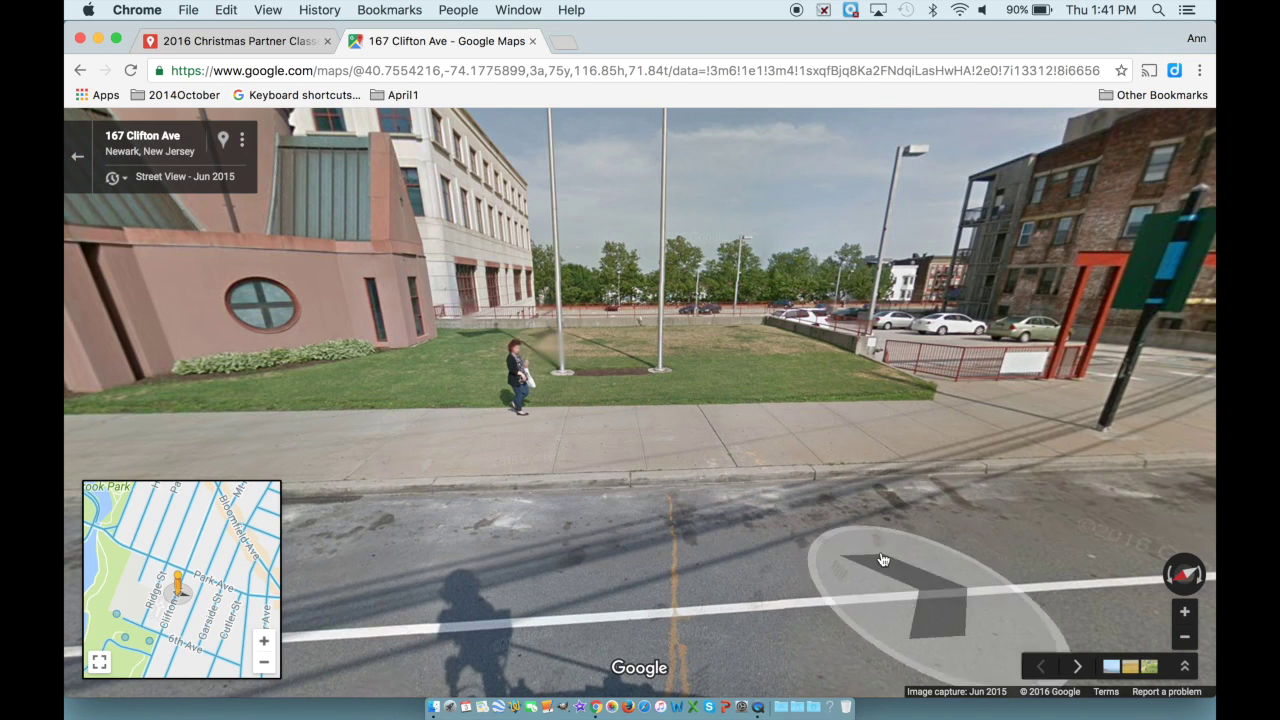
left_click(78, 166)
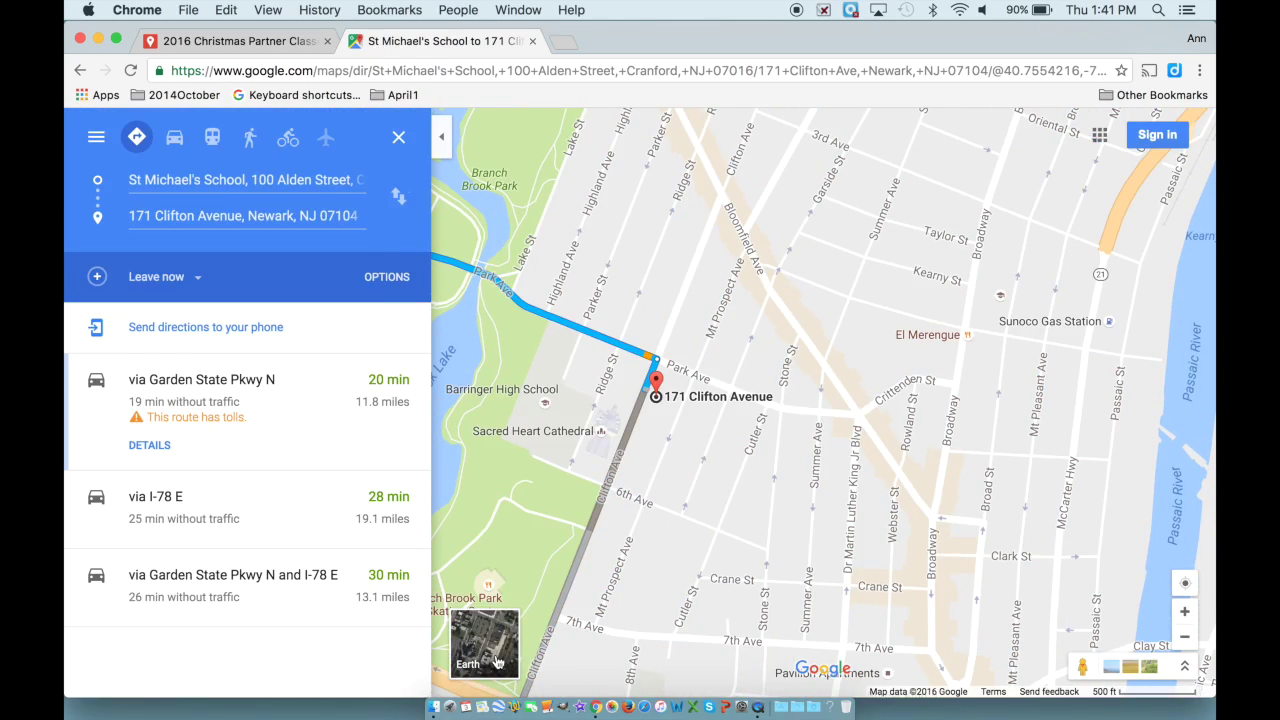
Switch the map to Earth imagery and examine the neighbourhood around the destination, including Park Ave and Clifton Ave
left_click(497, 662)
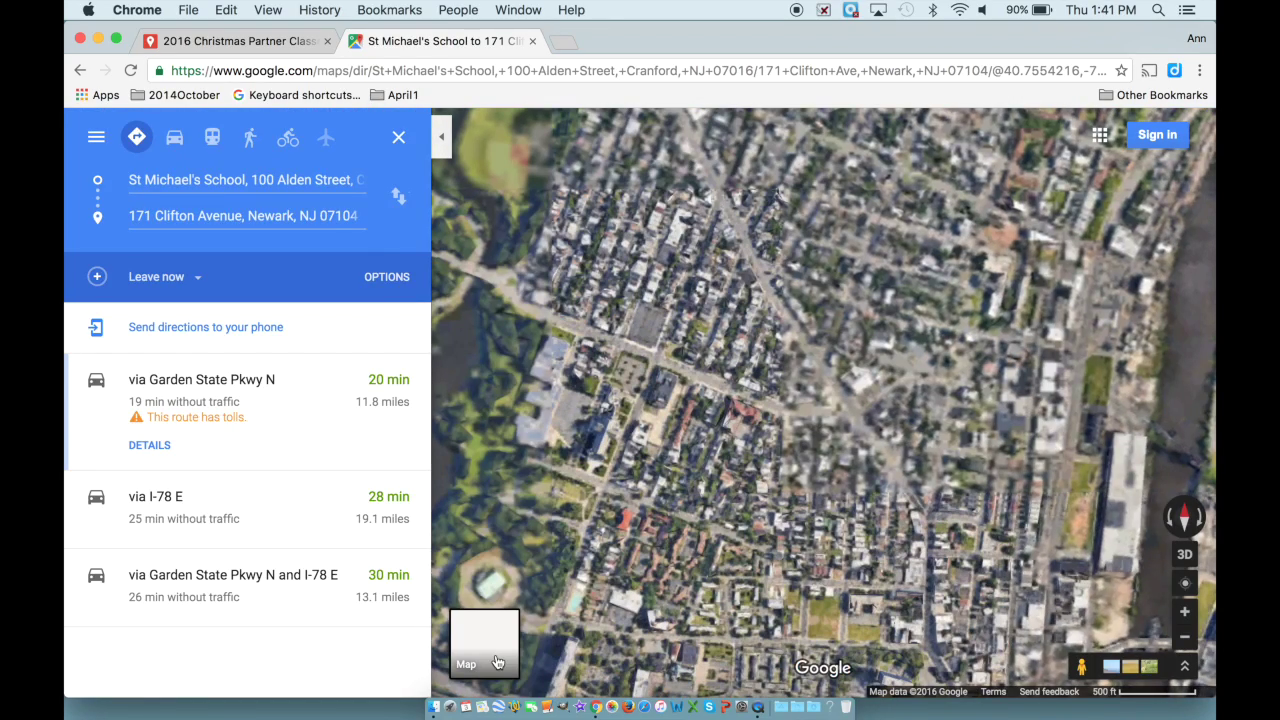
left_click(1186, 614)
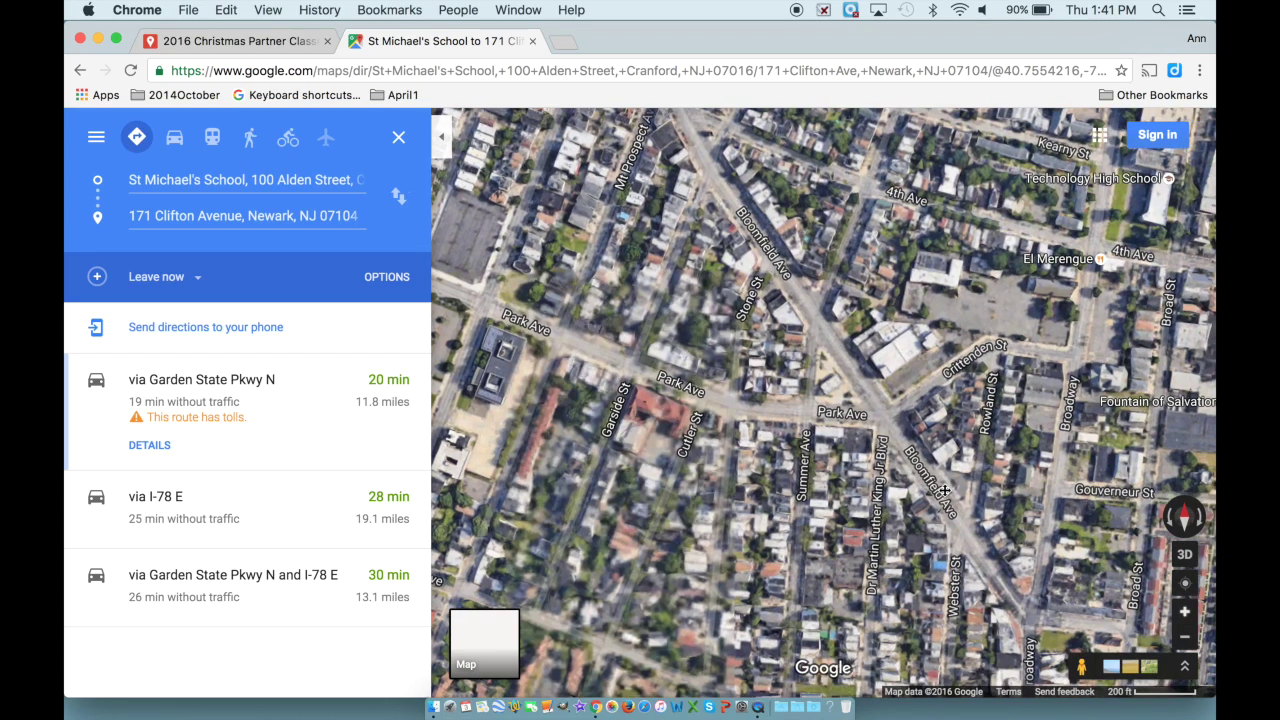
left_click_drag(975, 537, 884, 273)
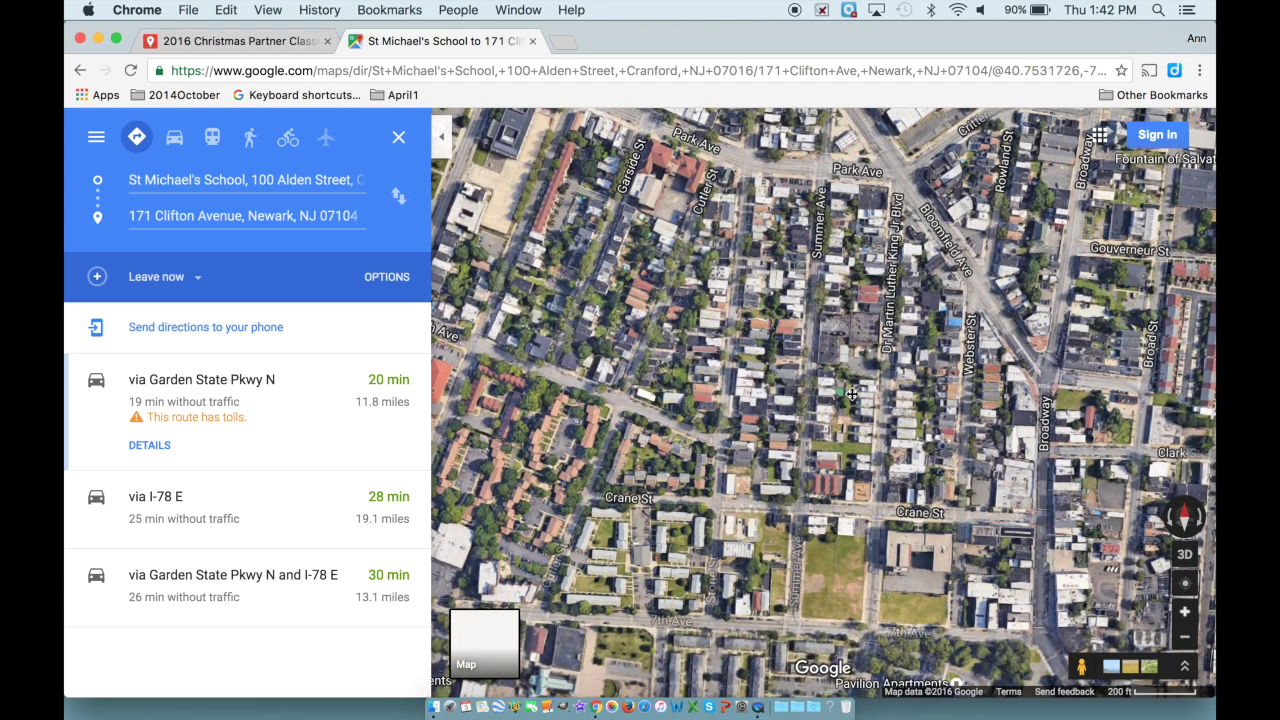
left_click_drag(851, 393, 954, 464)
left_click_drag(770, 181, 872, 279)
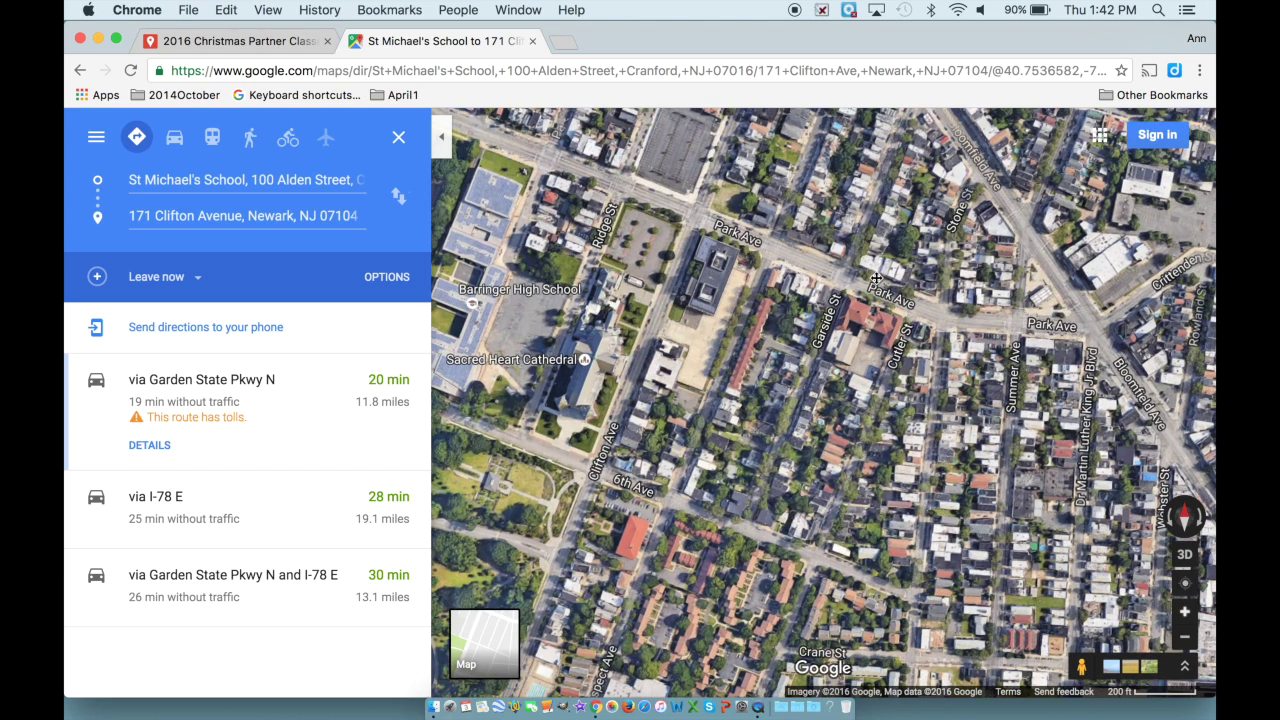
Examine the Archdiocese of Newark building and its surroundings between Clifton Ave and Mt Prospect Ave up close in the Earth imagery
left_click_drag(778, 220, 799, 246)
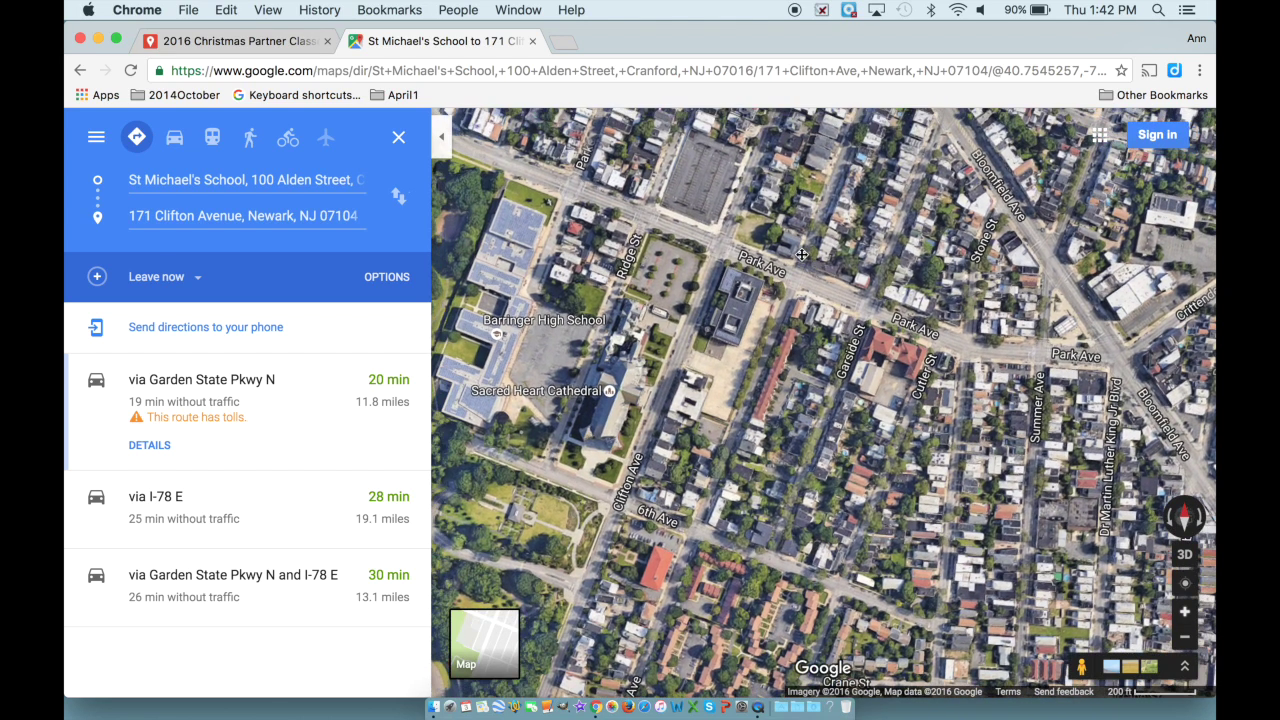
left_click_drag(788, 404, 844, 490)
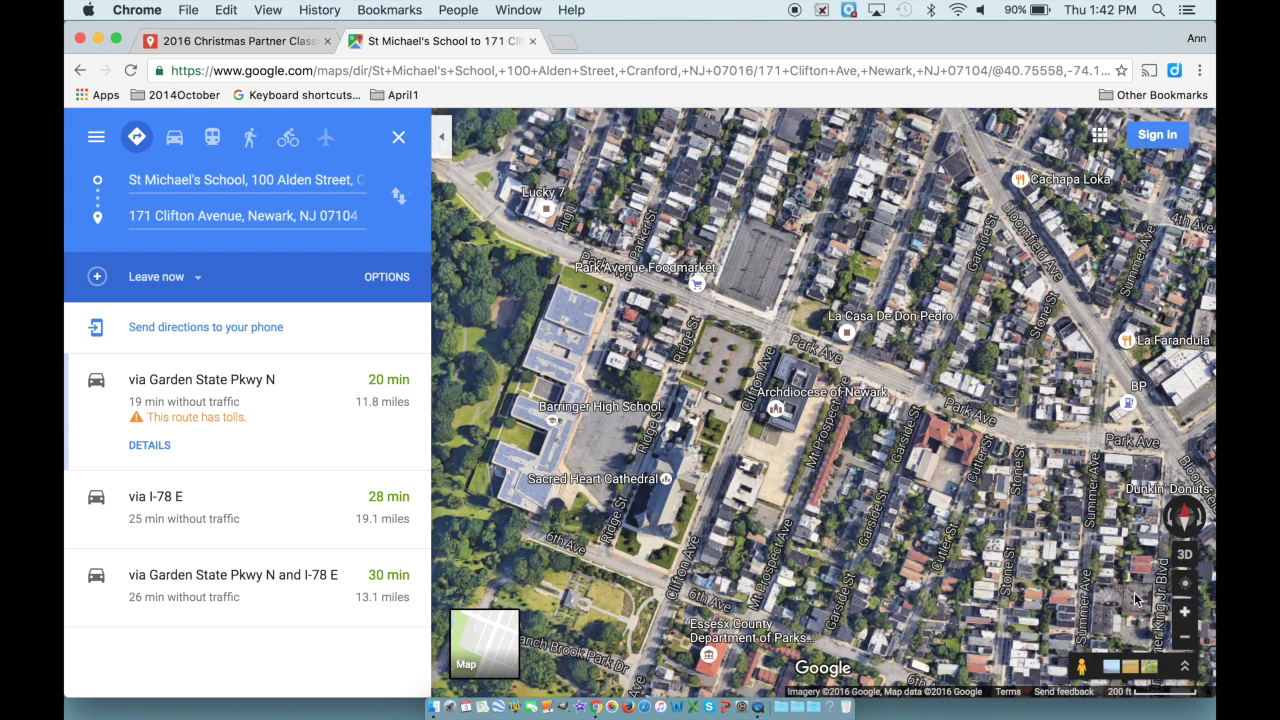
left_click(1185, 611)
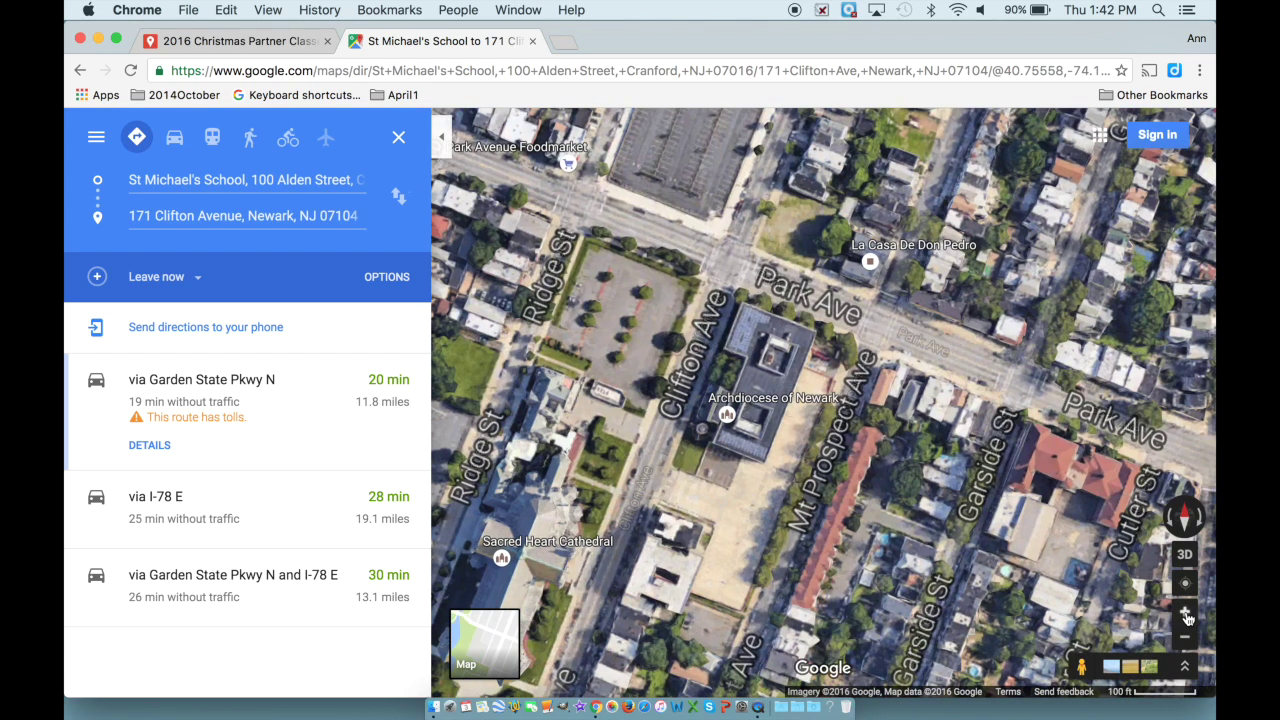
left_click(1185, 611)
left_click_drag(1007, 476, 1134, 350)
left_click_drag(1024, 398, 1028, 463)
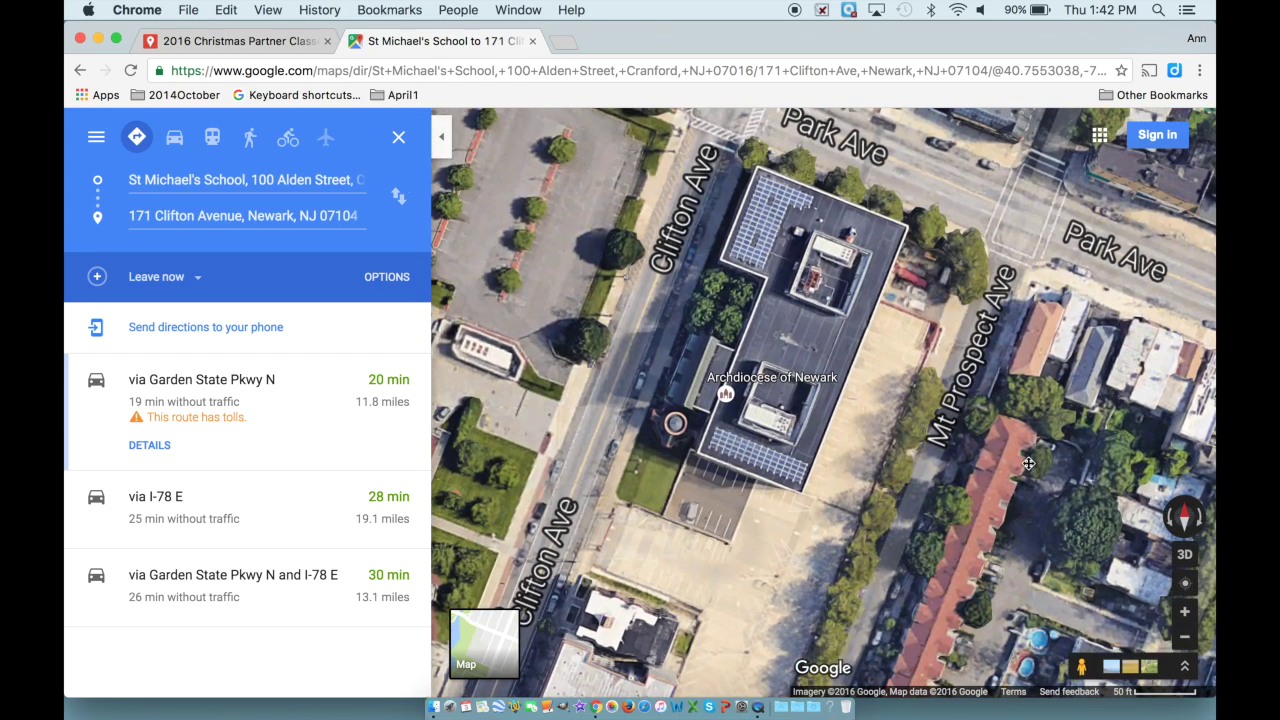
left_click_drag(954, 404, 1034, 406)
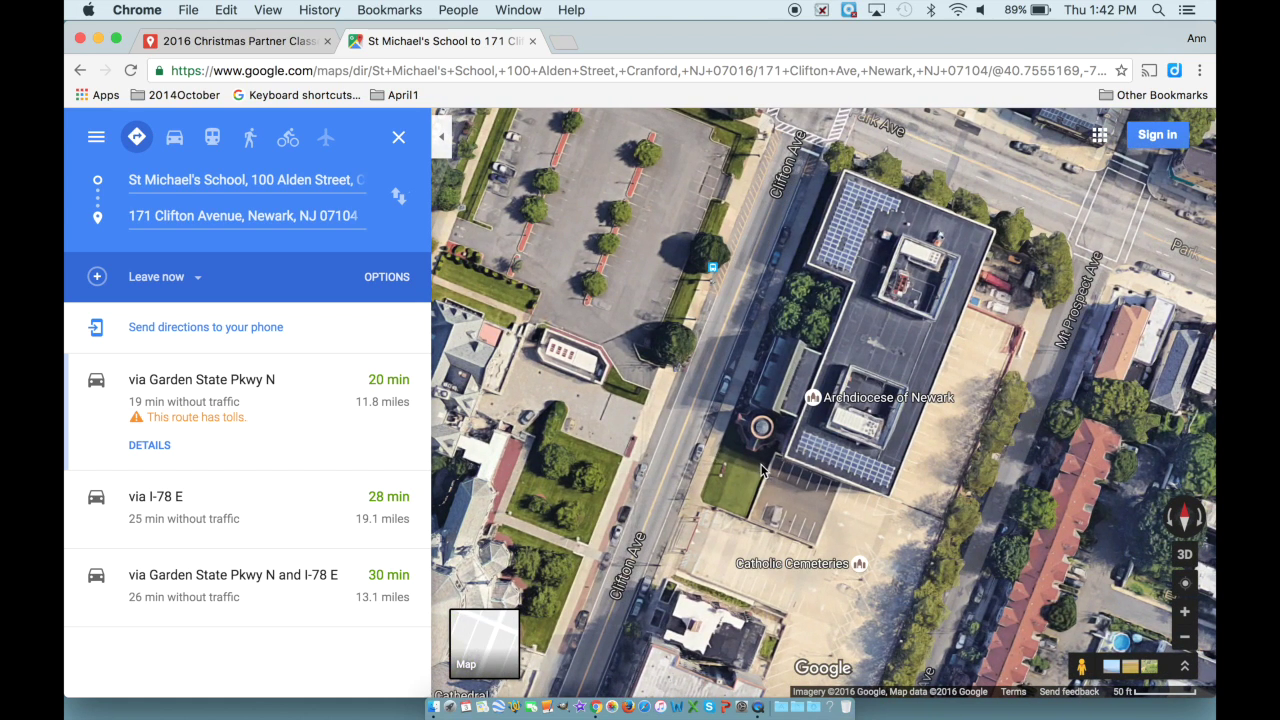
left_click_drag(761, 465, 644, 449)
left_click_drag(823, 372, 871, 438)
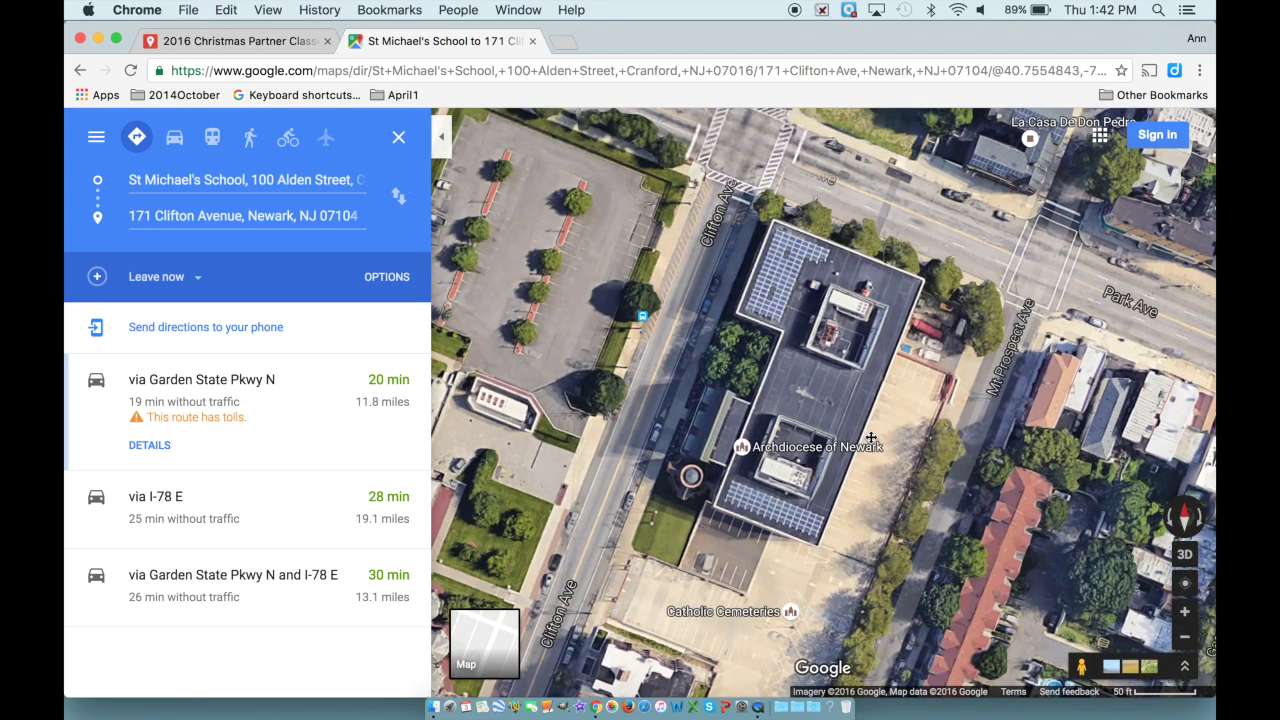
Switch the Earth imagery to 3D and examine the Archdiocese of Newark building and the adjoining parking lot
left_click(1182, 558)
left_click_drag(853, 541, 872, 507)
left_click_drag(784, 514, 777, 506)
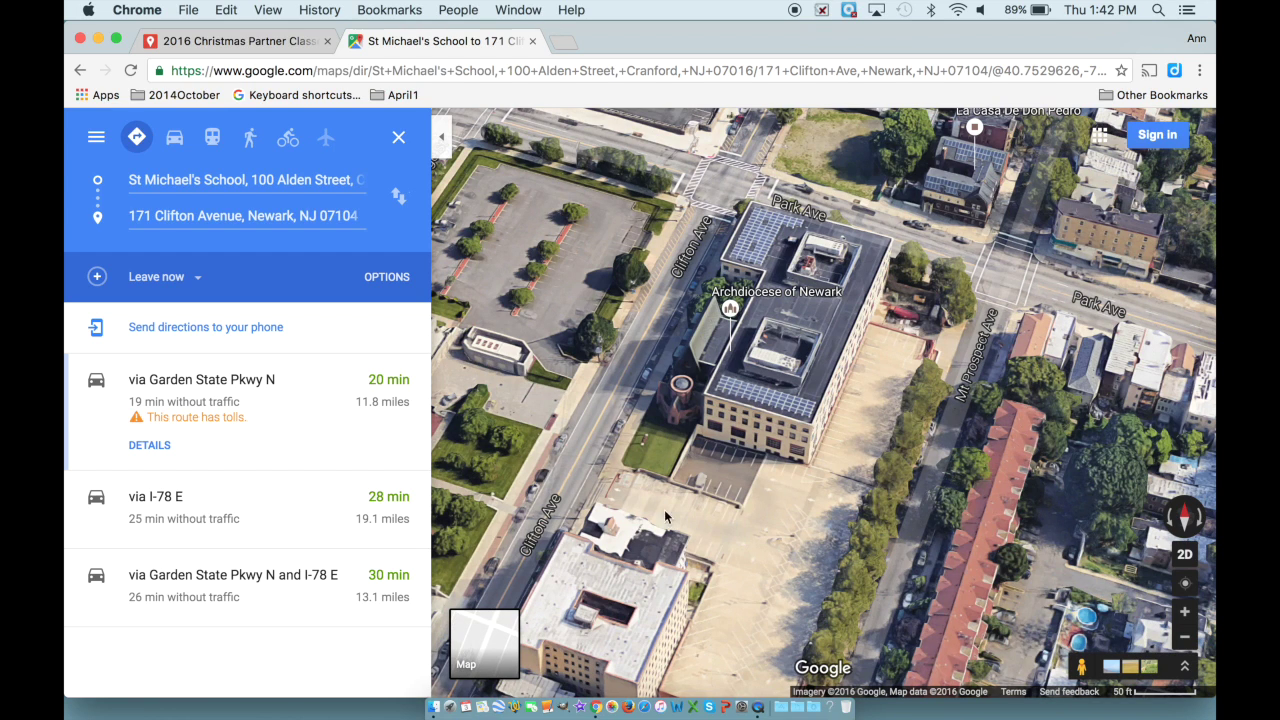
left_click_drag(908, 222, 967, 211)
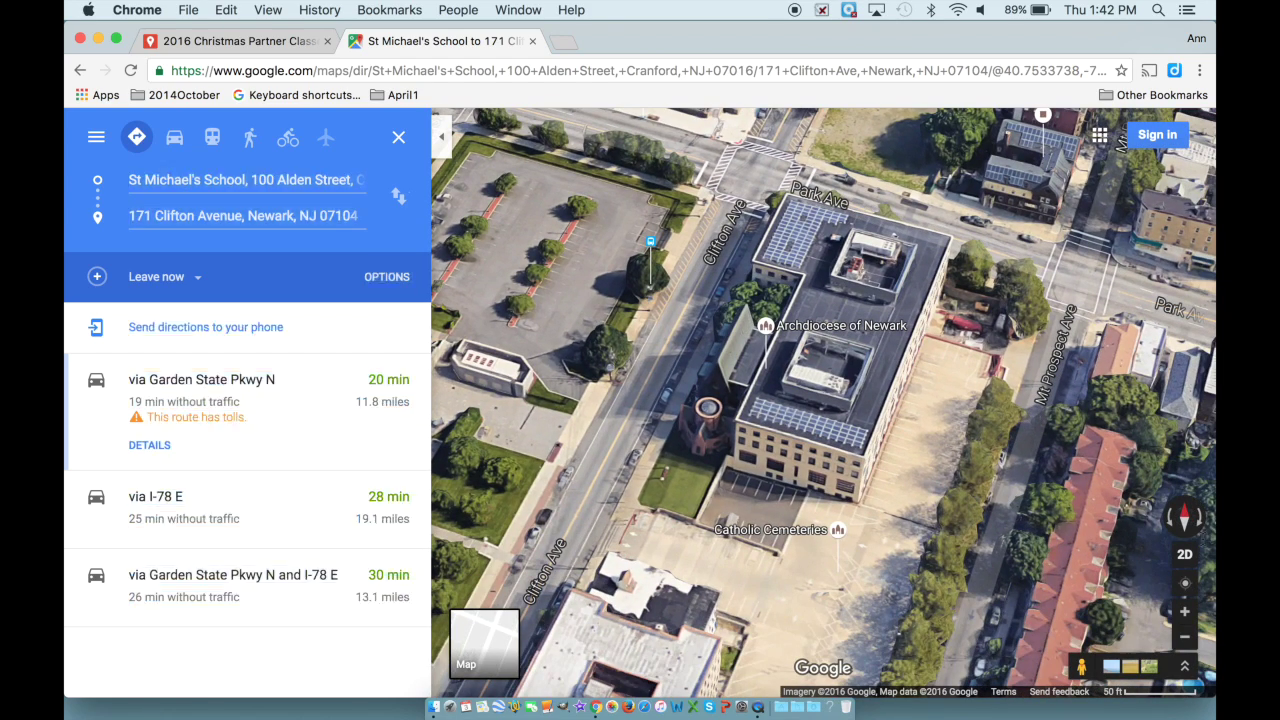
Rotate the 3D view around the Archdiocese of Newark building and examine it from several directions and at a lower viewing angle
left_click(1167, 512)
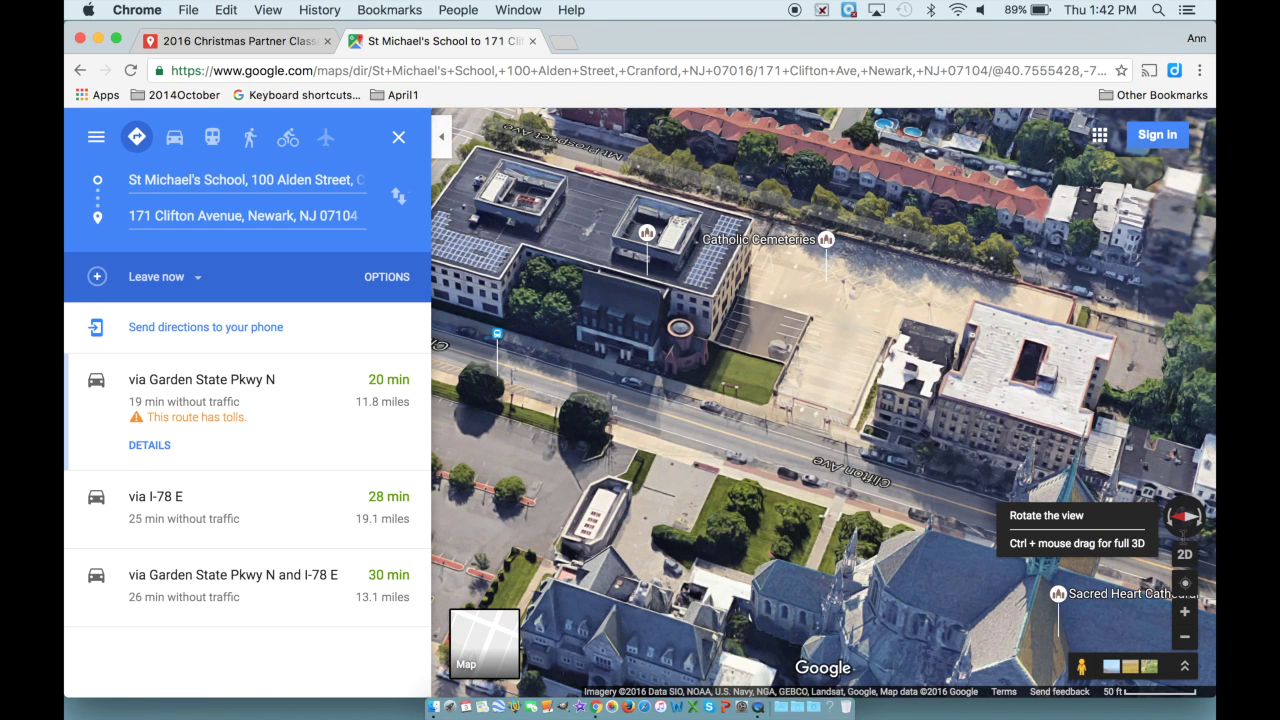
left_click_drag(770, 430, 900, 495)
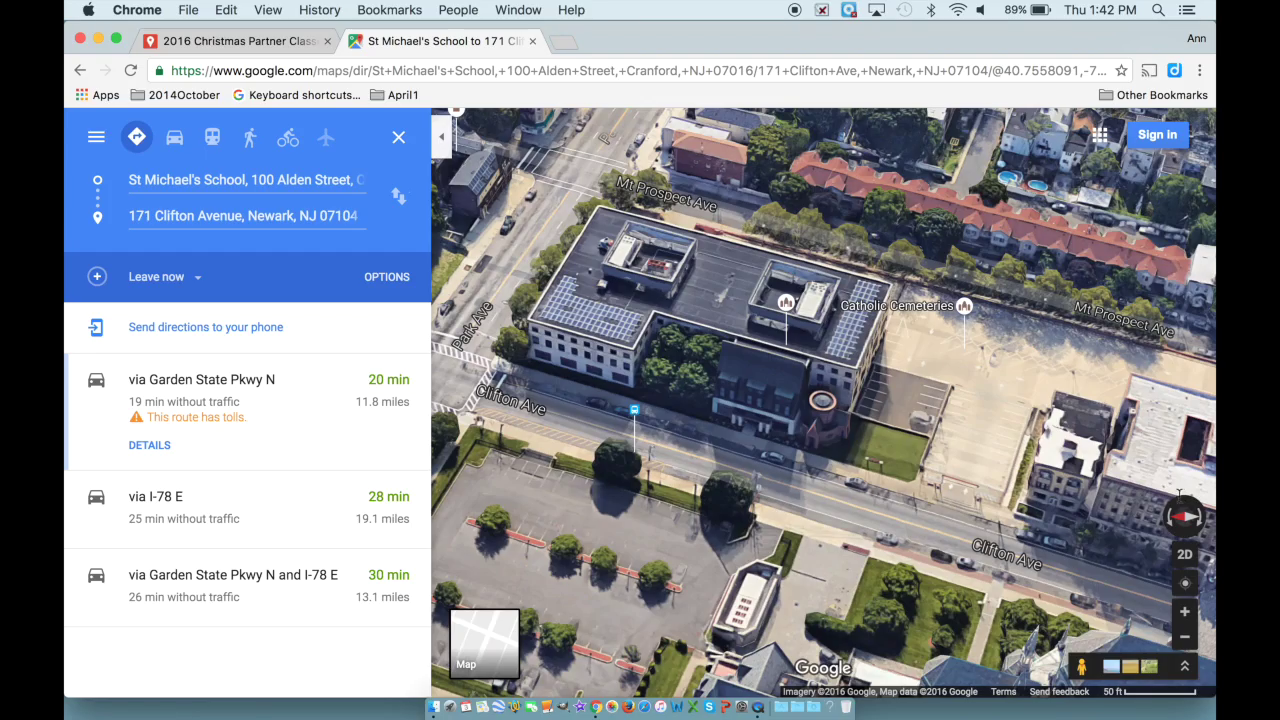
left_click(1187, 522)
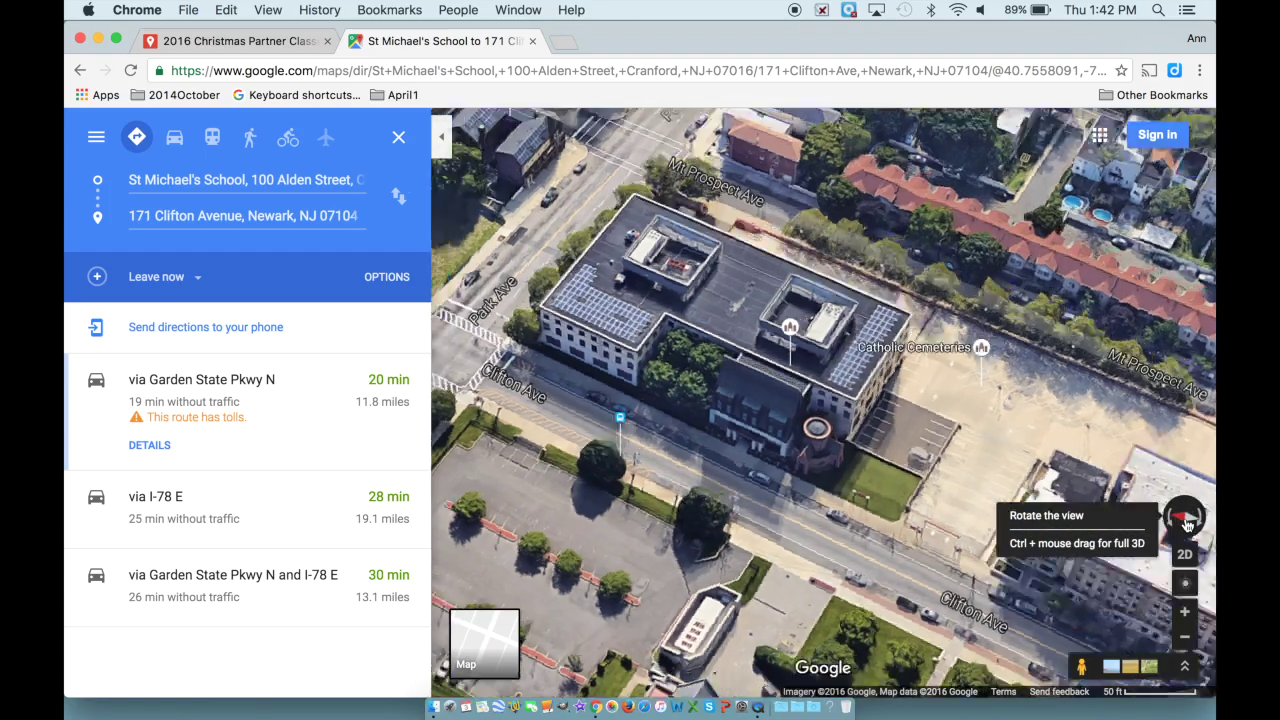
left_click_drag(910, 397, 708, 416)
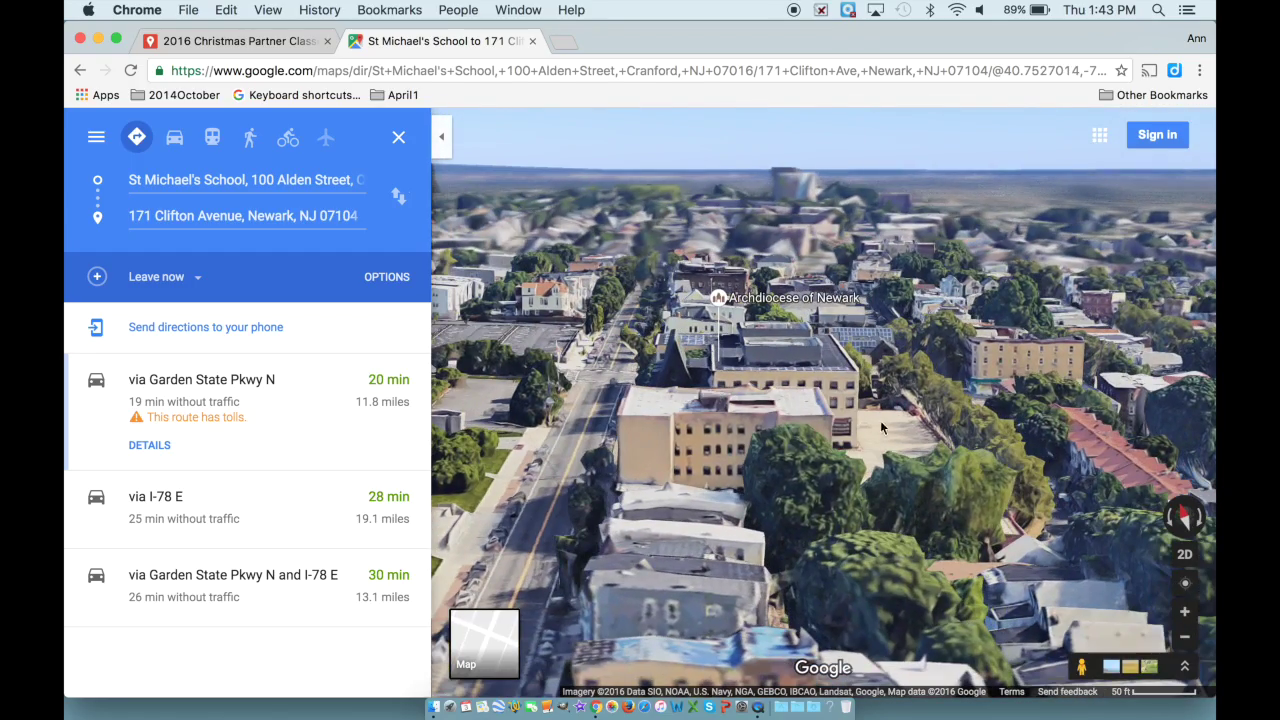
left_click_drag(874, 442, 772, 508)
left_click_drag(857, 497, 756, 504)
Close the directions and the Google Maps page, and return from the RCAN Schools Office details to the class map's overview
left_click(398, 137)
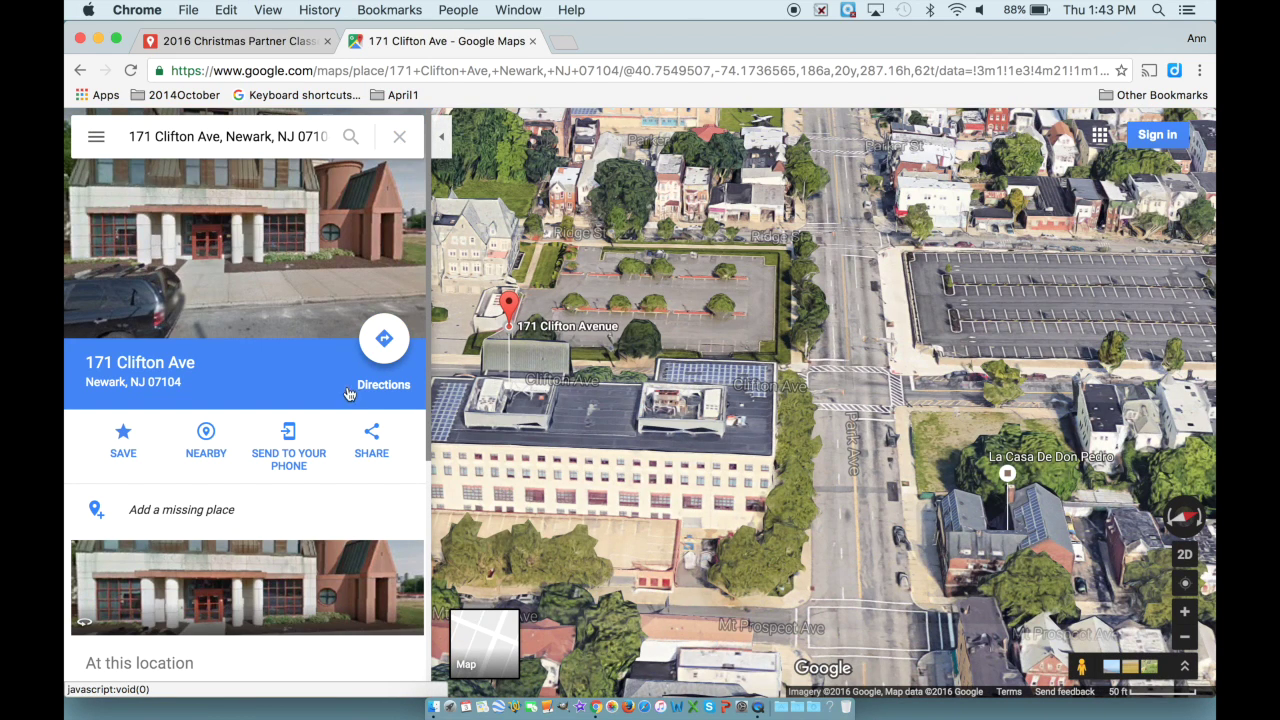
left_click(533, 42)
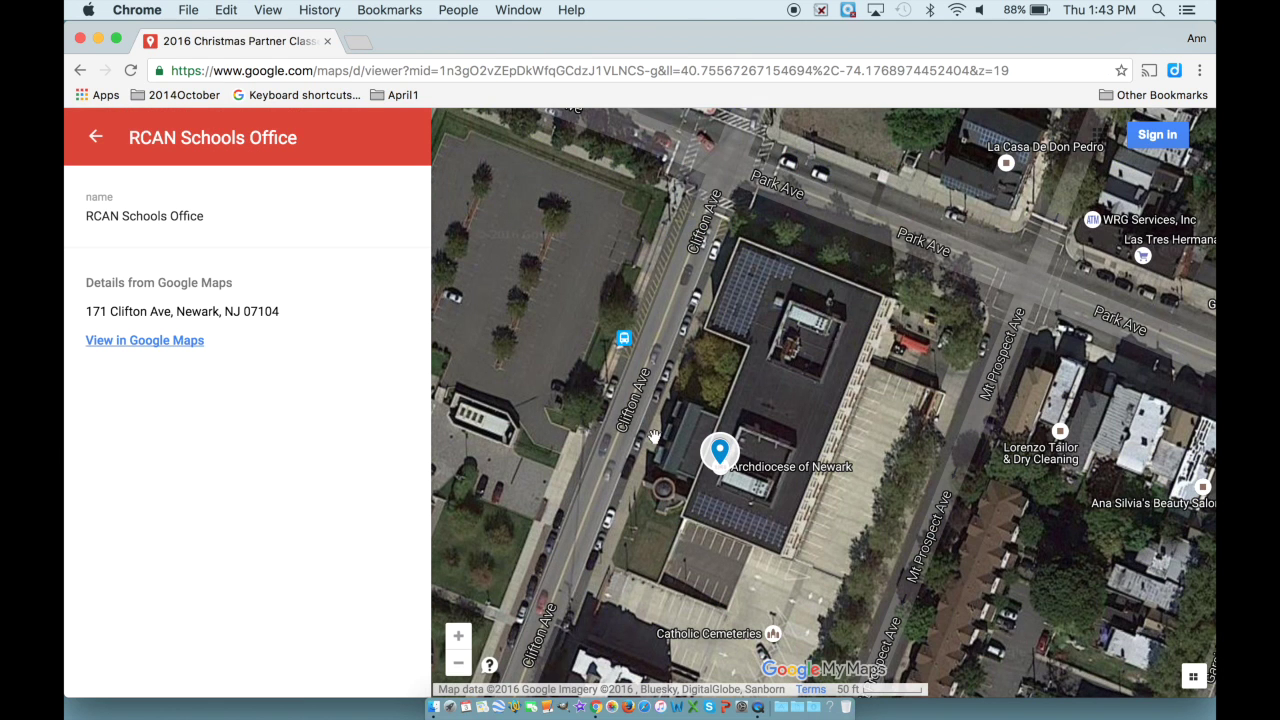
left_click(95, 140)
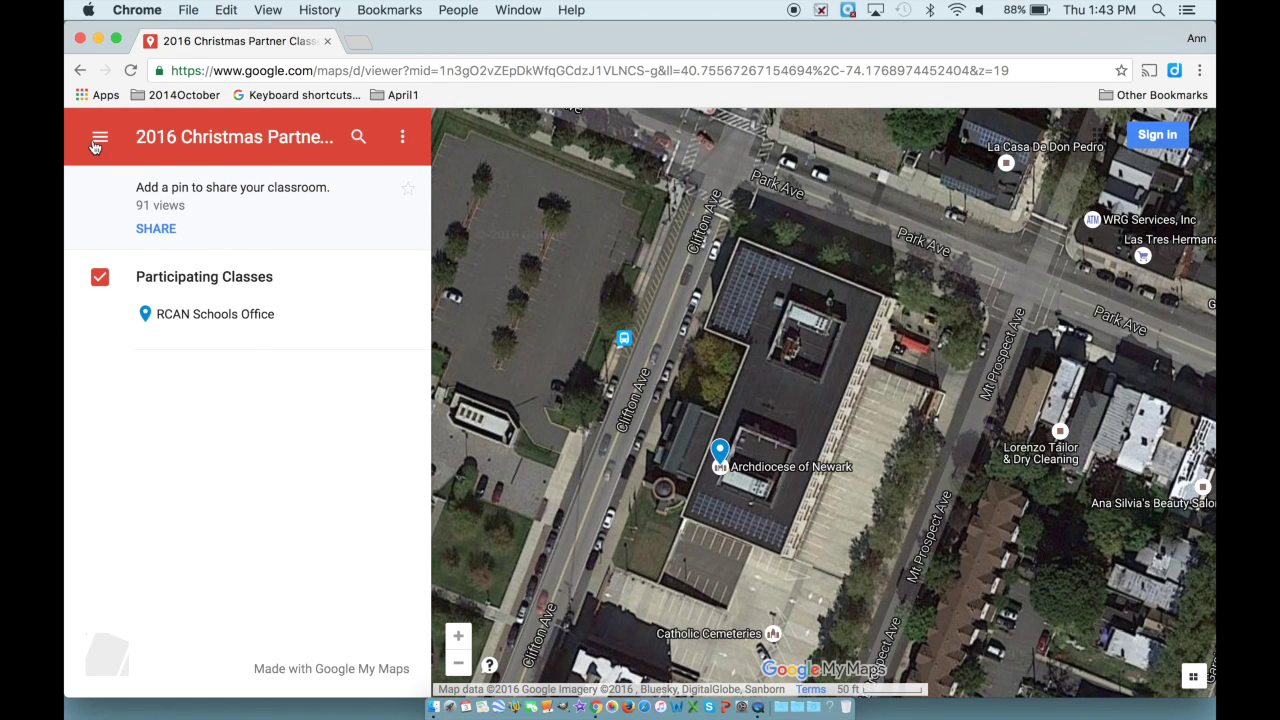